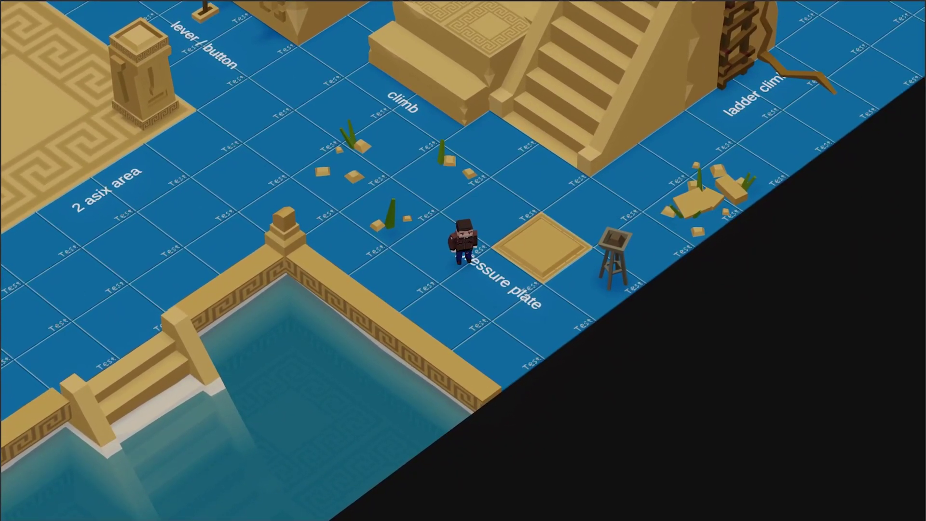
- Play-test the level by walking the character around the pressure plate and over to the wall button, and activate the button
key("w")
key("d")
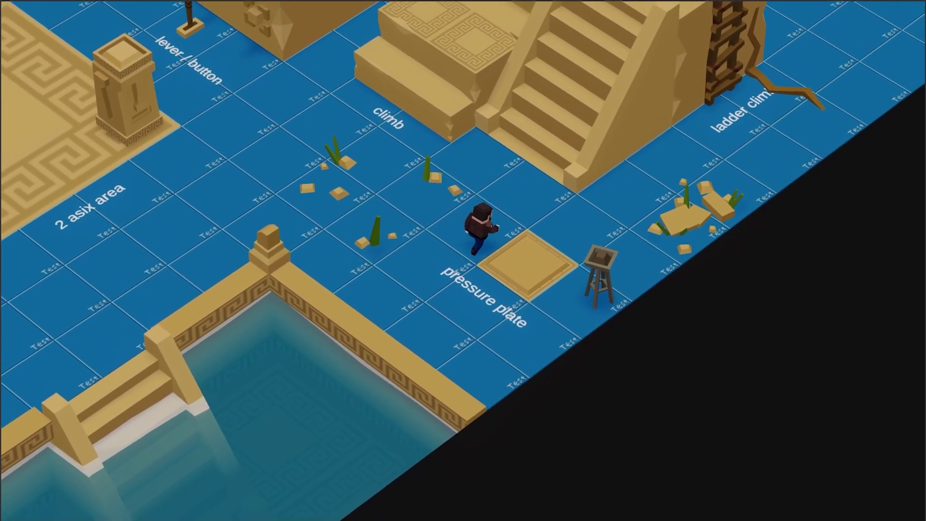
key("s")
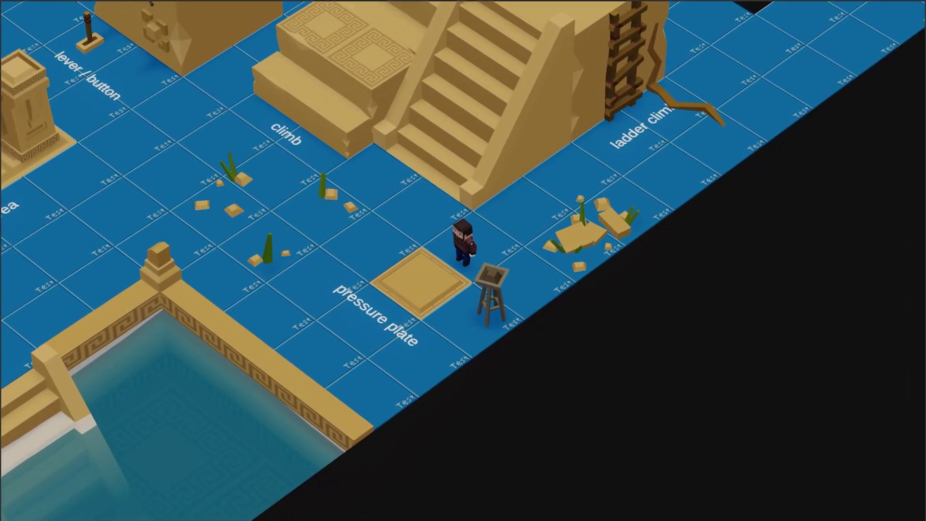
key("a")
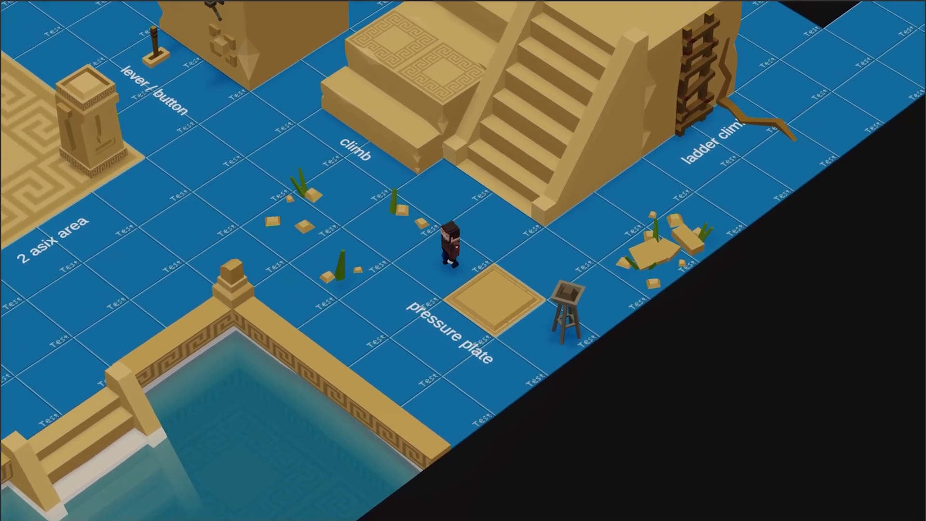
key("s")
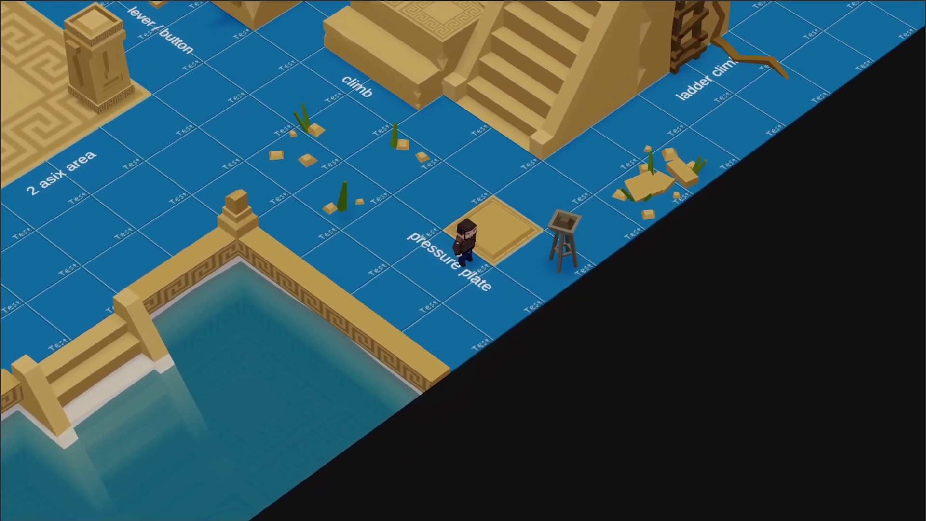
key("w")
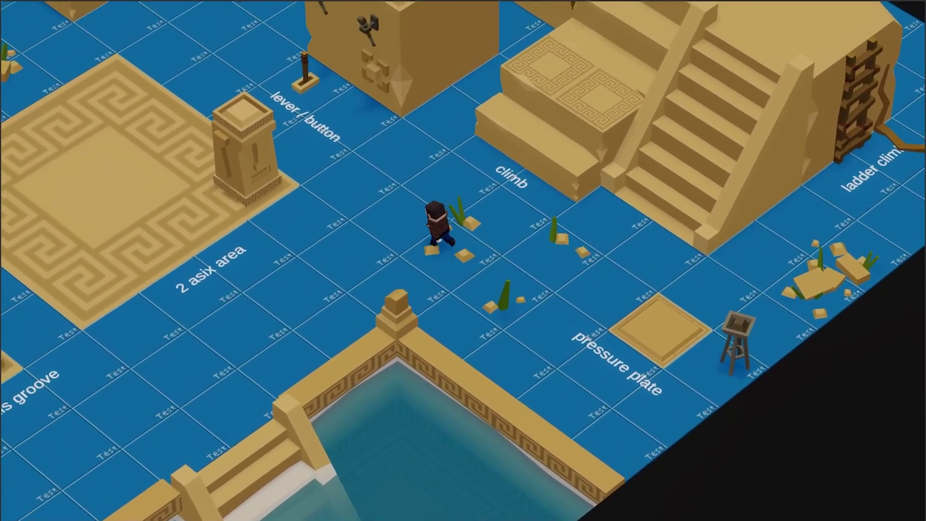
key("w")
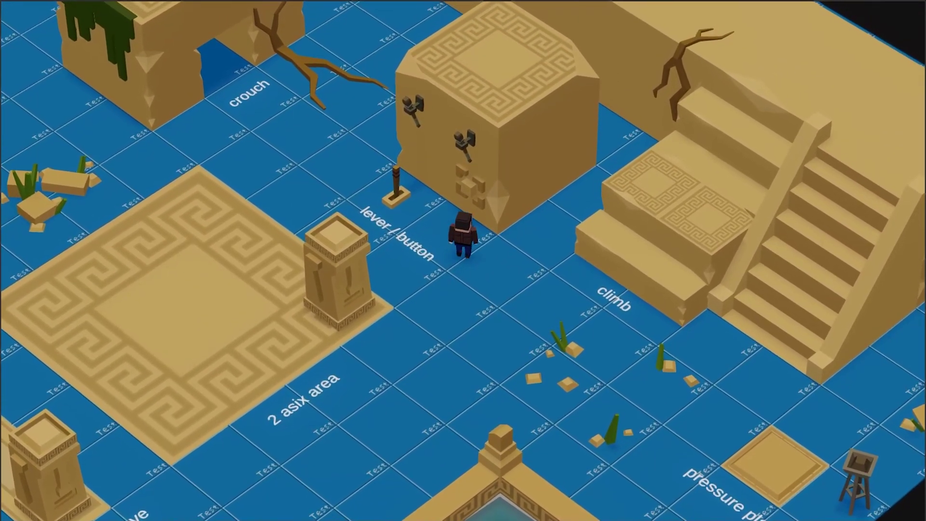
key("e")
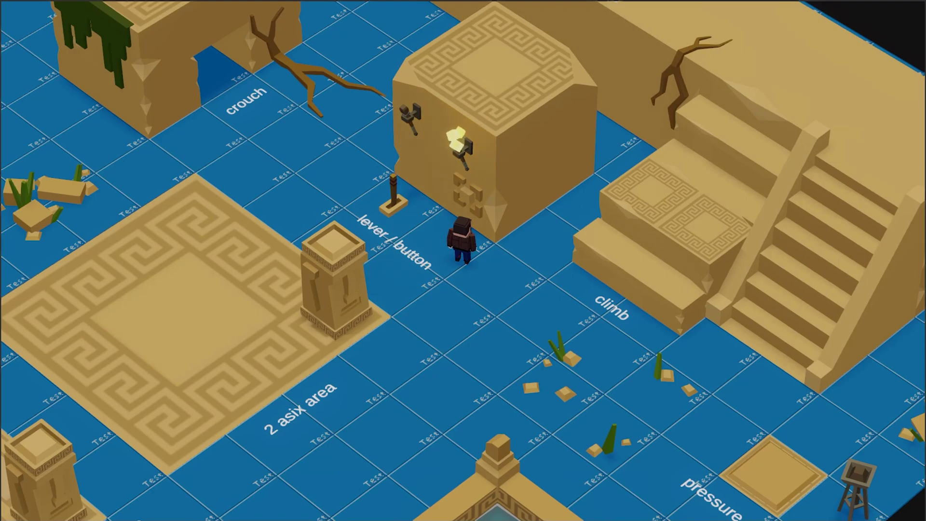
- Test the pressure plate by walking the character onto it and off again, and stop play mode
key("s")
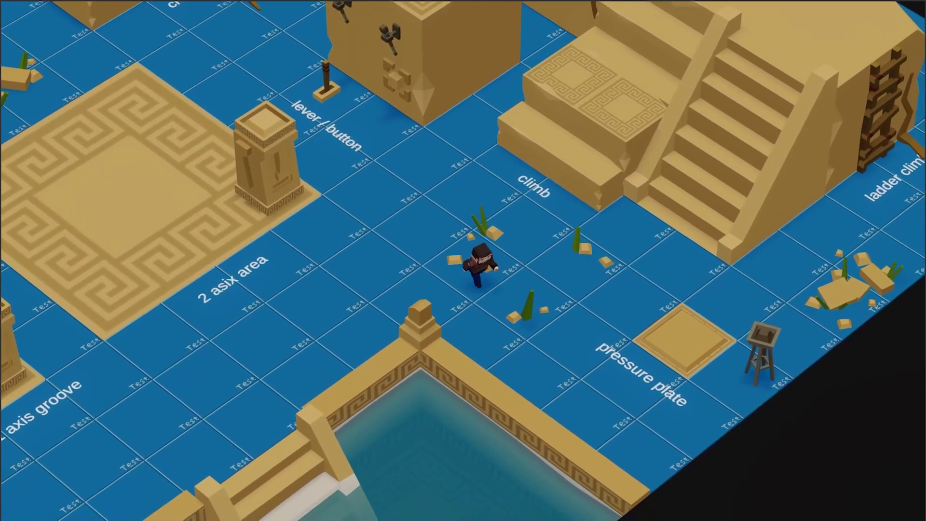
key("d")
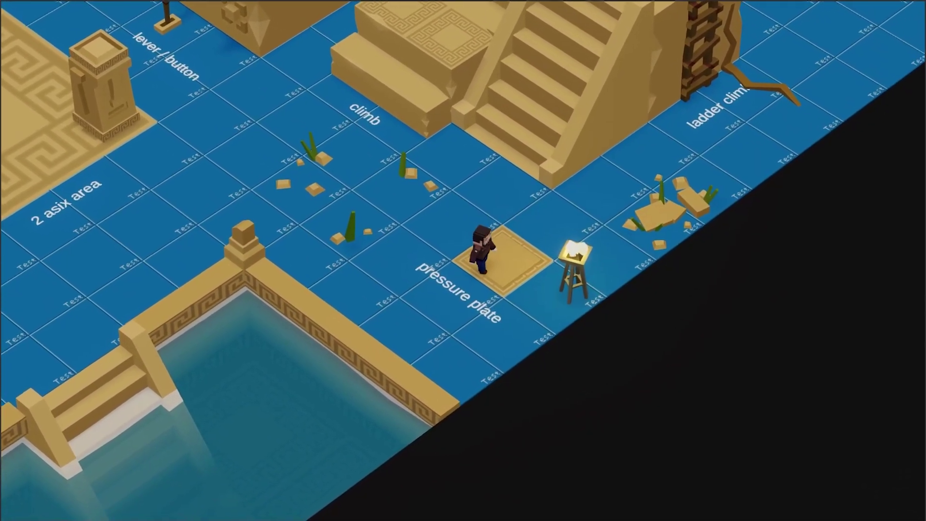
key("a")
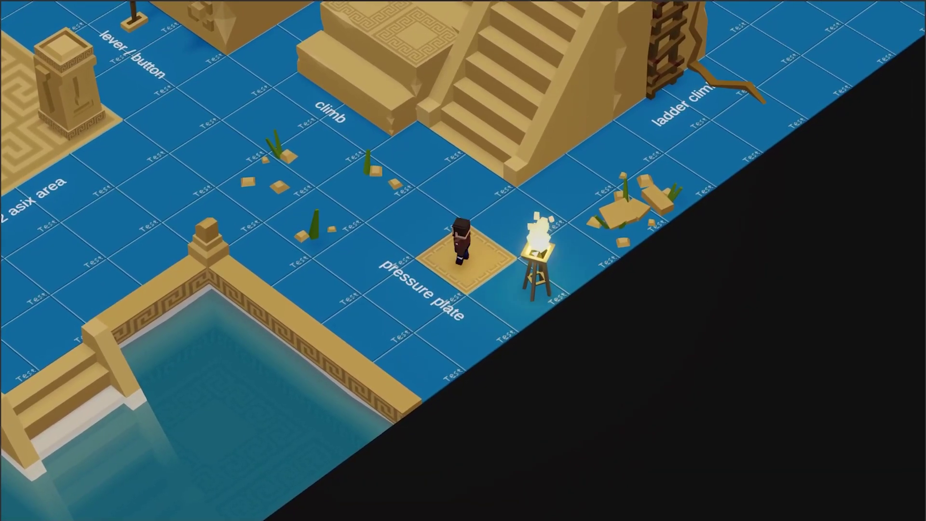
key("d")
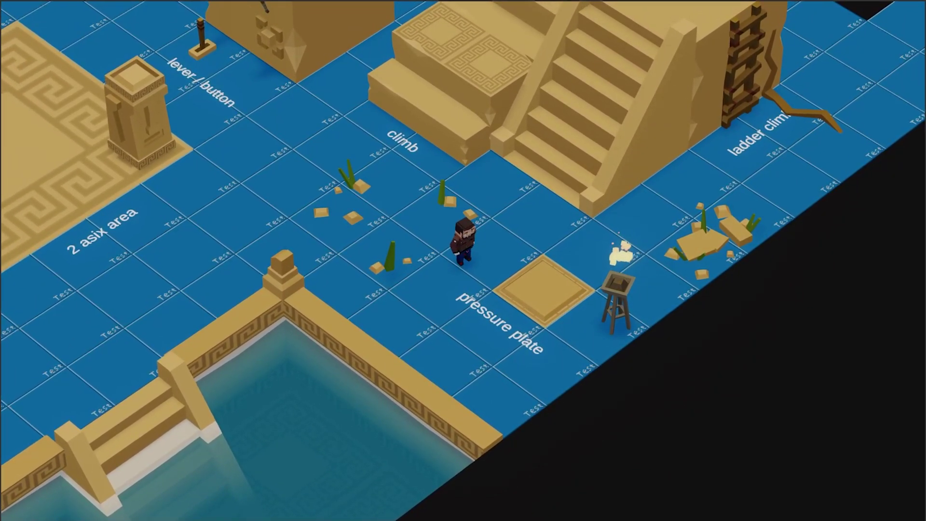
key("d")
key("s")
key("w")
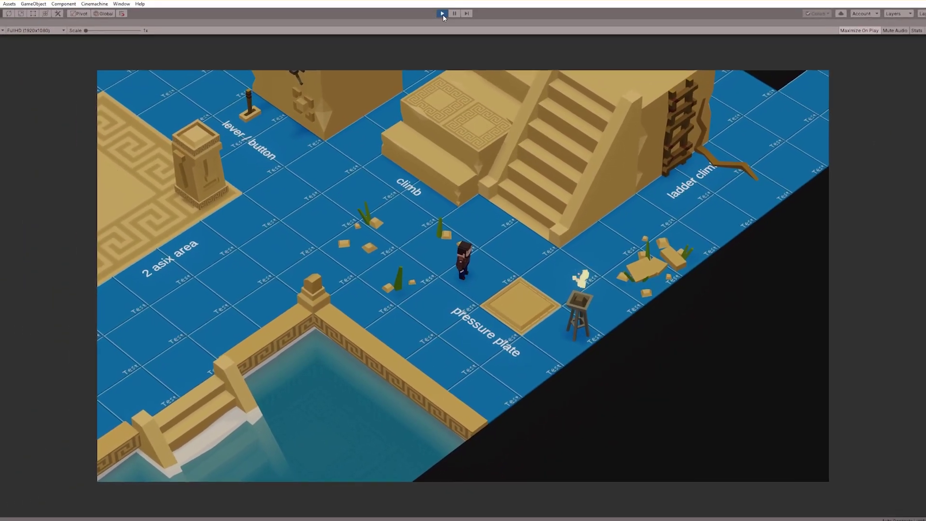
left_click(444, 29)
- Examine the Desert_Pressure plate object in the scene and its floor and plate child objects
left_click(678, 118)
middle_click_drag(352, 172, 375, 191)
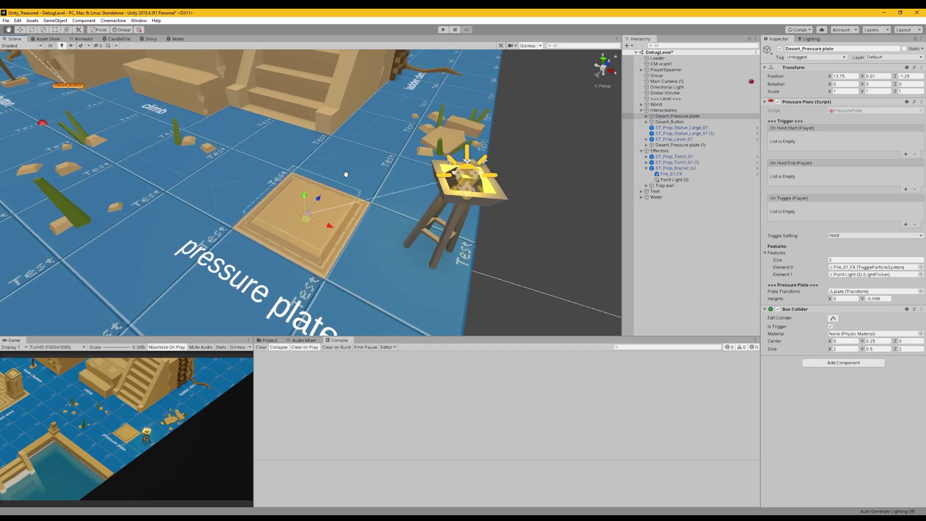
right_click_drag(337, 188, 381, 192)
middle_click_drag(316, 201, 351, 178)
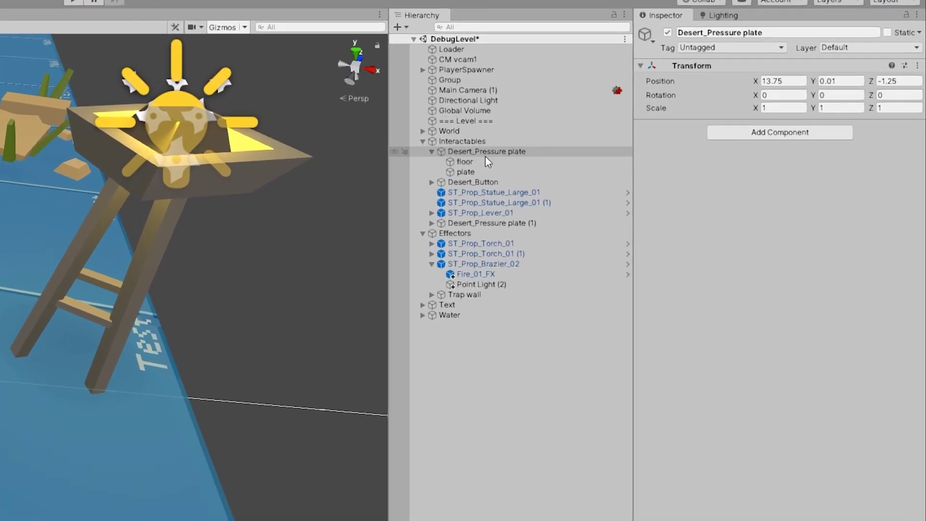
left_click(681, 116)
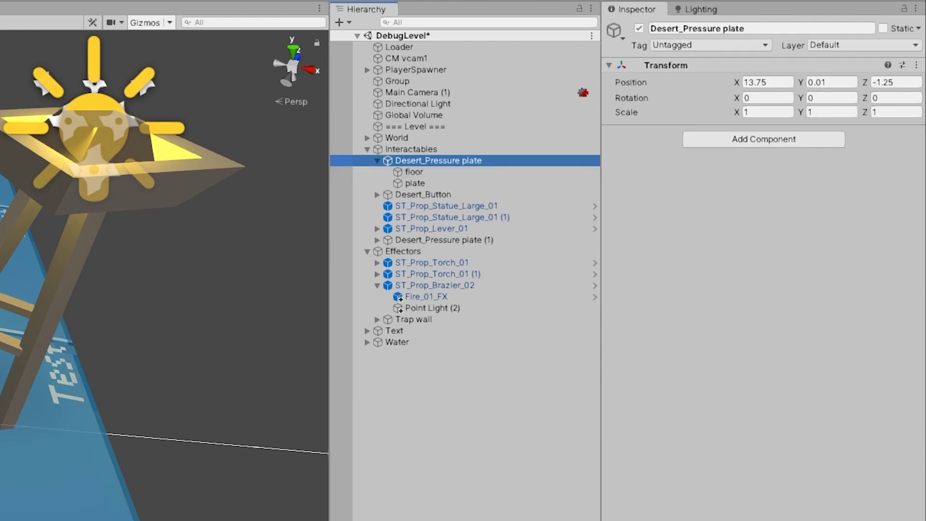
right_click_drag(164, 271, 82, 273)
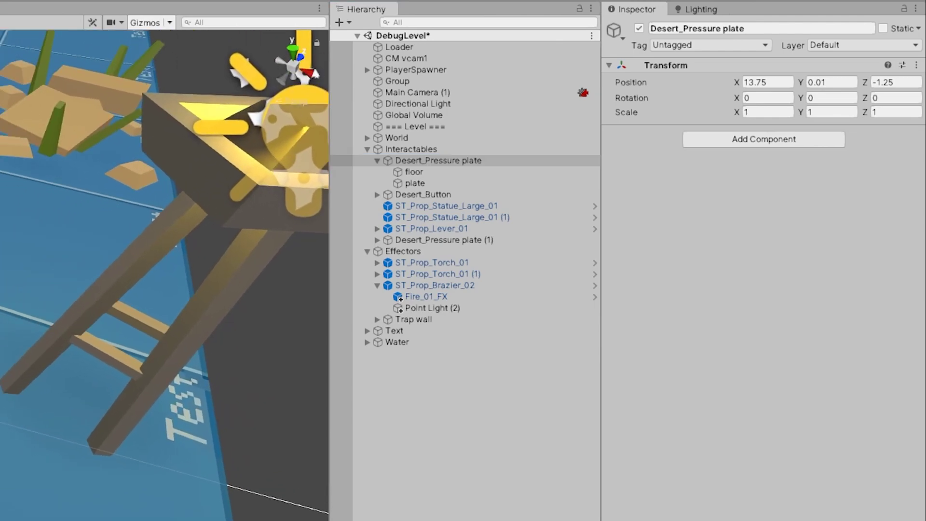
left_click(421, 183)
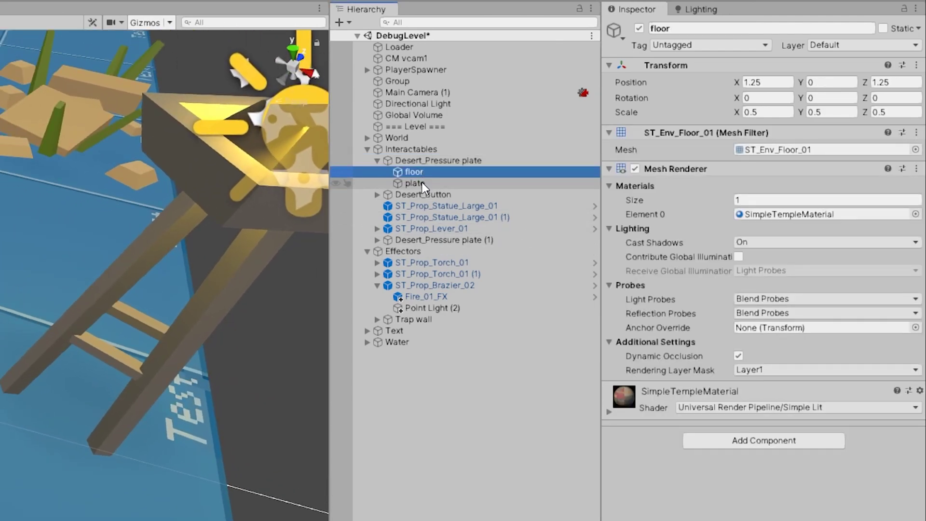
left_click(423, 174)
- Add the Pressure Plate script component to the parent Desert_Pressure plate object
left_click(436, 159)
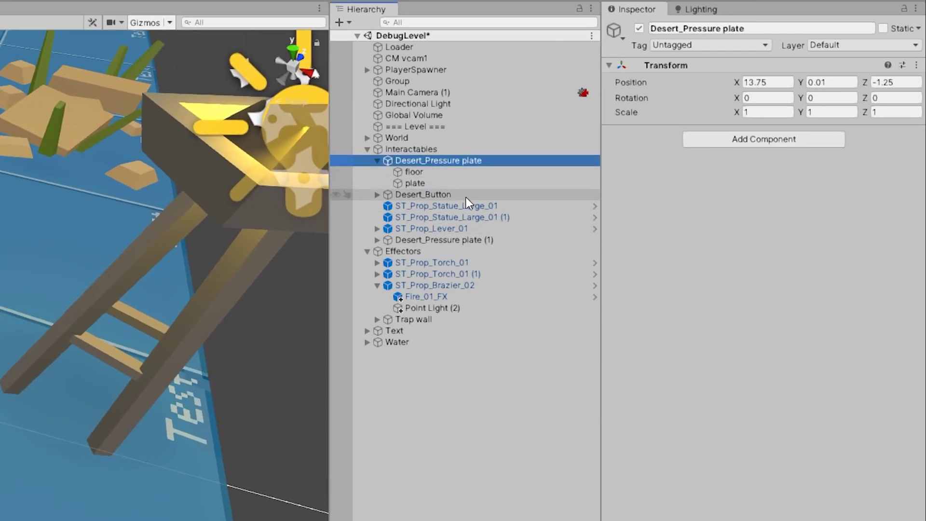
left_click(794, 141)
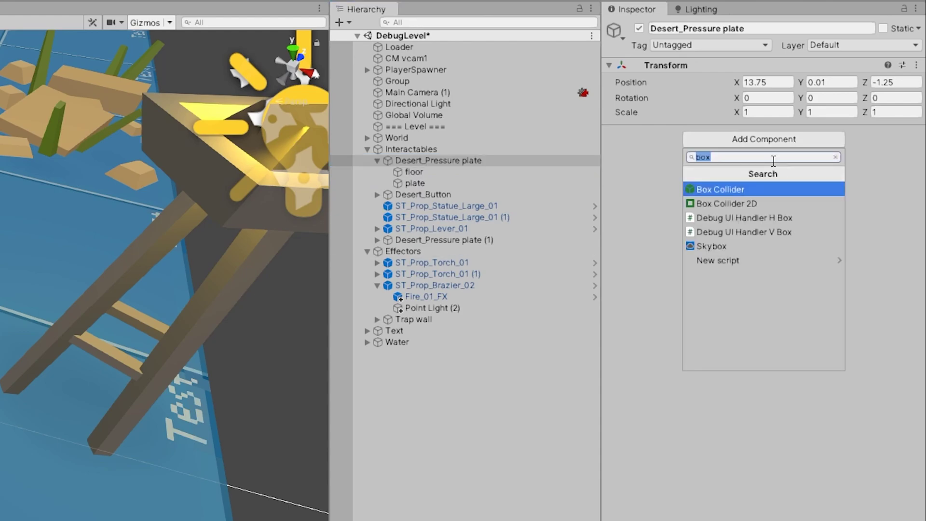
type("press")
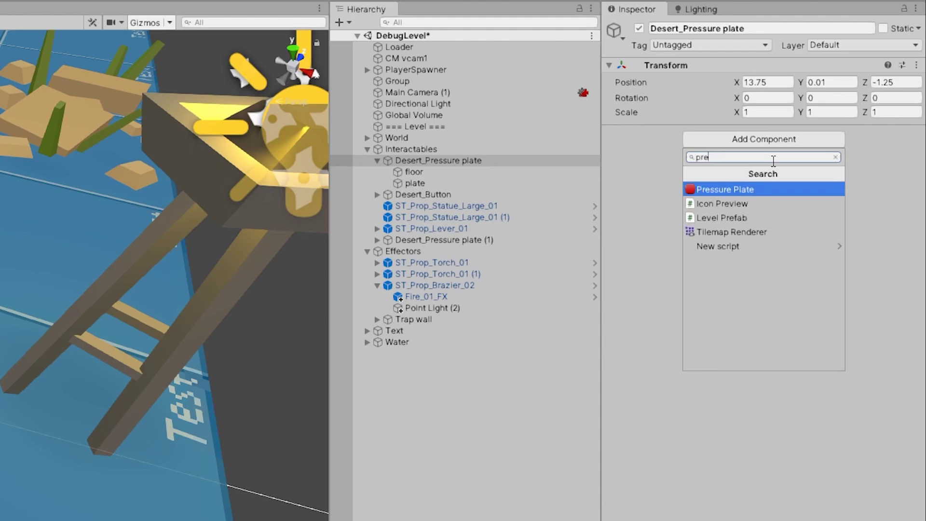
left_click(758, 190)
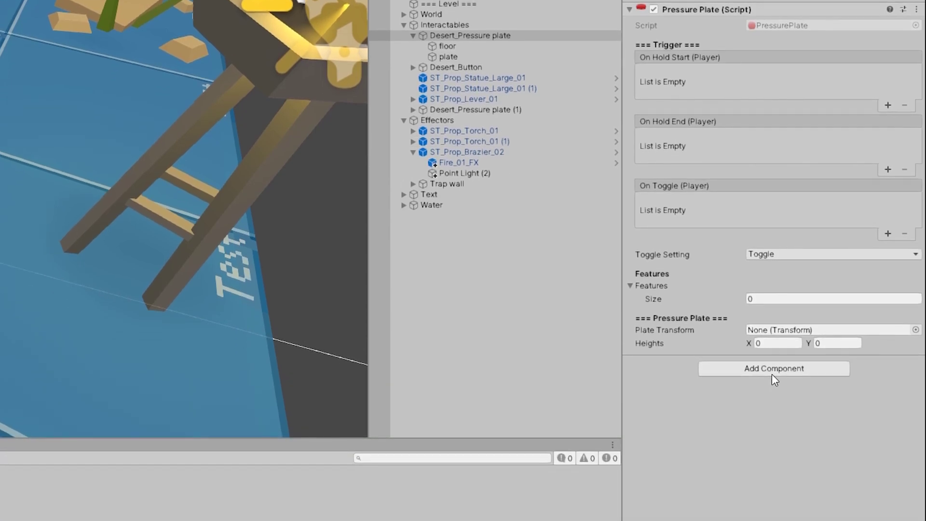
- Add a Box Collider component to the Desert_Pressure plate object
left_click(772, 372)
type("box")
left_click(750, 382)
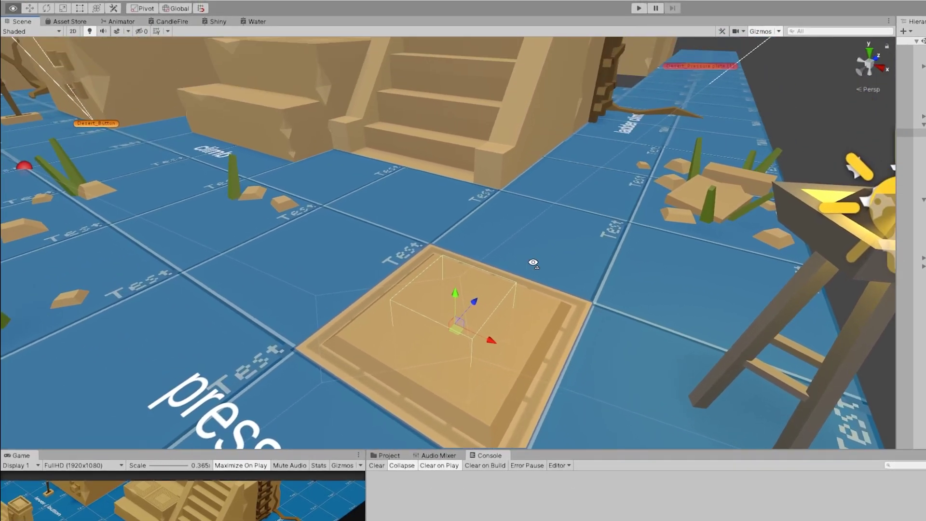
- Resize the box collider freehand in the scene, stretching it to about 5.5 by 1 by 5 units
right_click_drag(533, 263, 511, 227)
key("w")
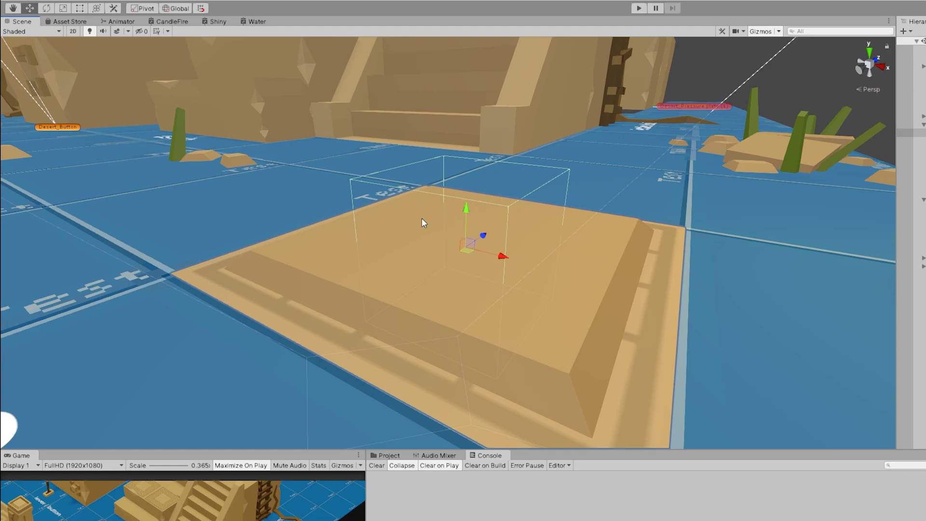
scroll(774, 281, "down", 10)
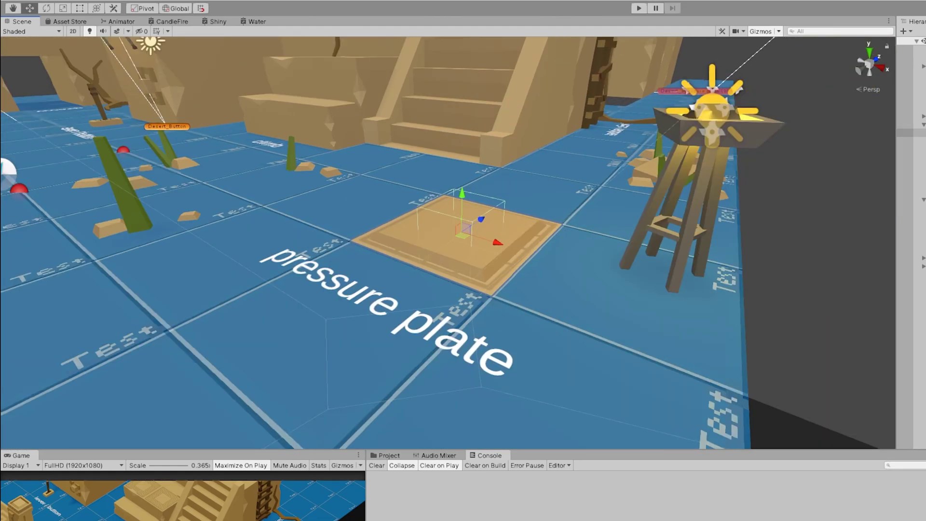
left_click_drag(490, 243, 713, 323)
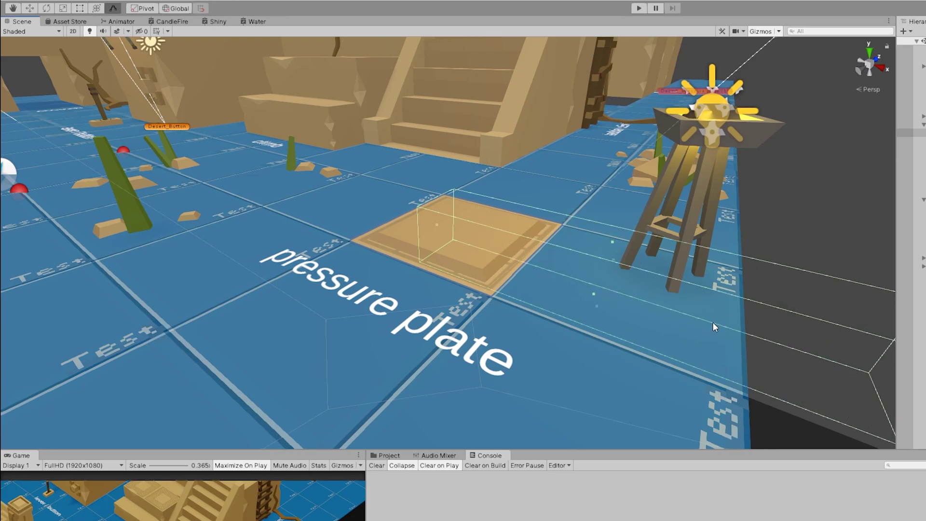
scroll(414, 326, "down", 5)
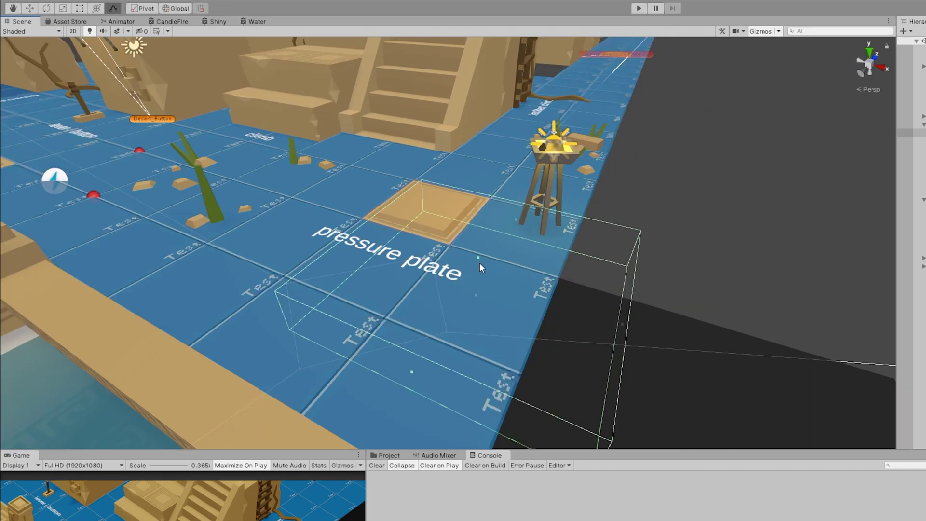
right_click_drag(479, 263, 558, 284)
key("w")
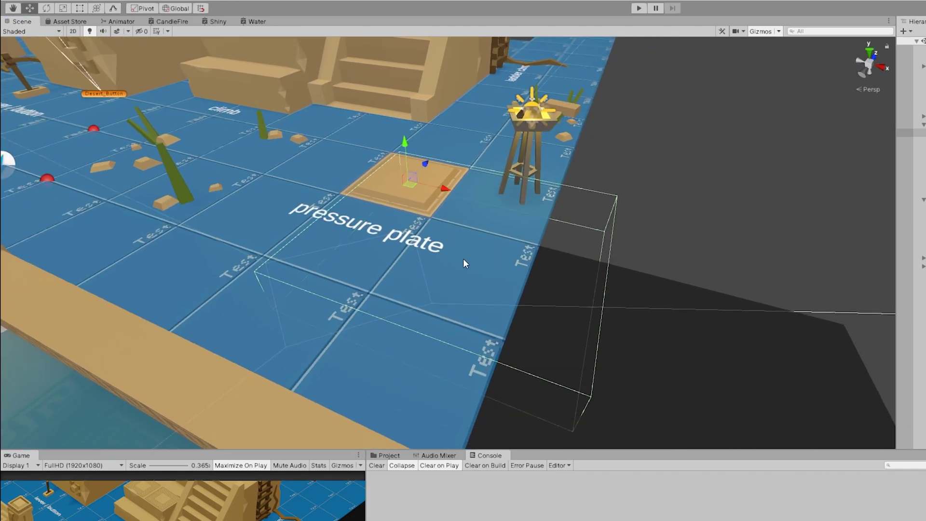
right_click_drag(490, 238, 505, 233)
middle_click_drag(505, 232, 507, 239)
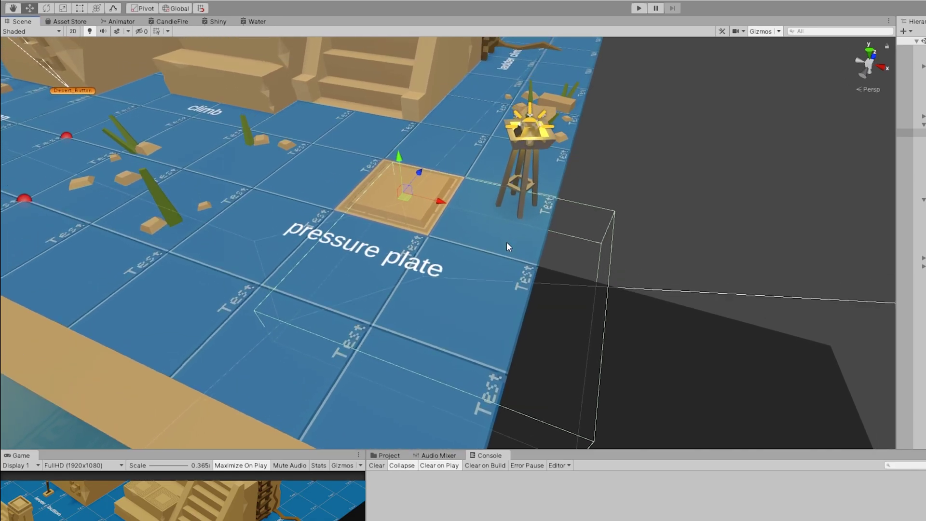
middle_click_drag(453, 230, 474, 285)
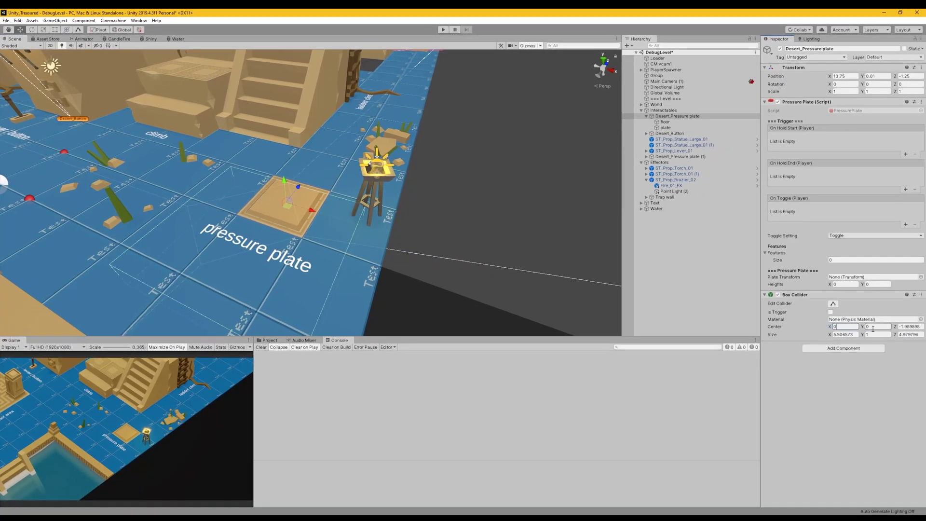
- Set the box collider's center to X 0, Y 0.25, Z 0
left_click(878, 326)
type(".5")
type(".25")
key("Tab")
type("0")
- Set the box collider's size to X 2, Y 0.5, Z 2
left_click(844, 334)
type("2")
left_click(881, 334)
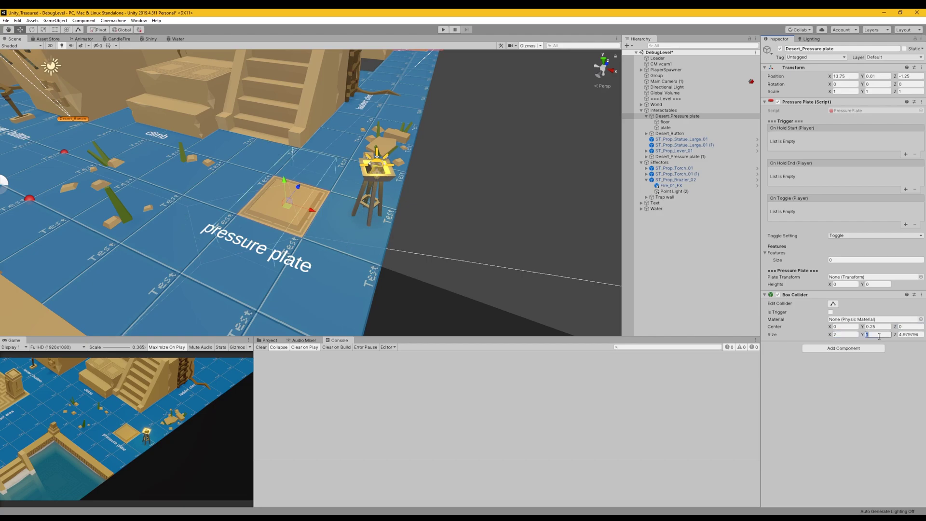
type(".5")
key("Tab")
type("2")
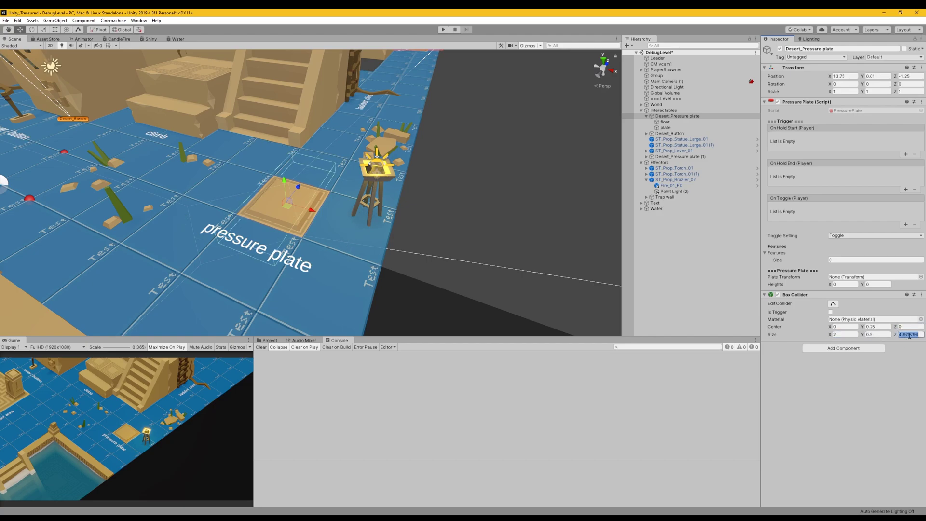
- Examine up close how the box collider's outline fits around the pressure plate
middle_click_drag(414, 246, 433, 232)
scroll(386, 207, "up", 5)
middle_click_drag(345, 191, 373, 201)
scroll(396, 220, "up", 3)
right_click_drag(398, 222, 398, 207)
middle_click_drag(427, 249, 399, 209)
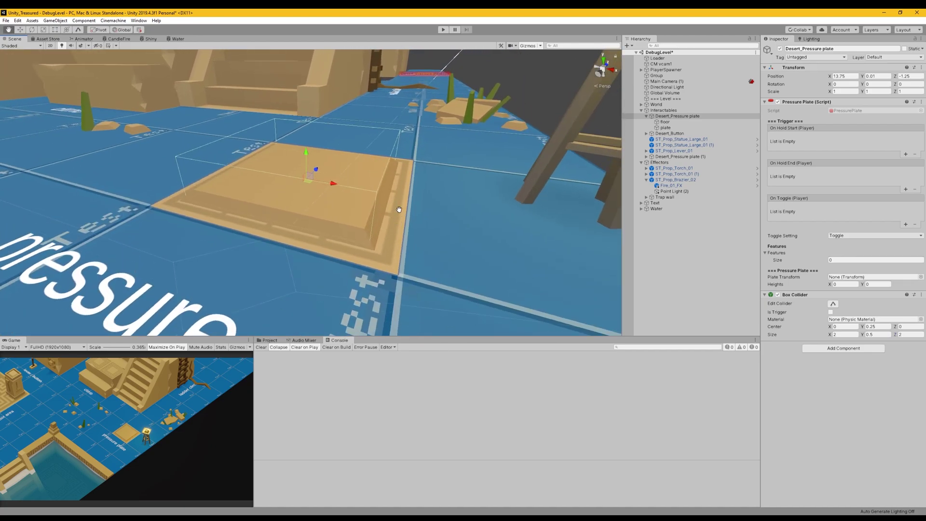
scroll(367, 205, "up", 2)
right_click_drag(298, 148, 289, 168)
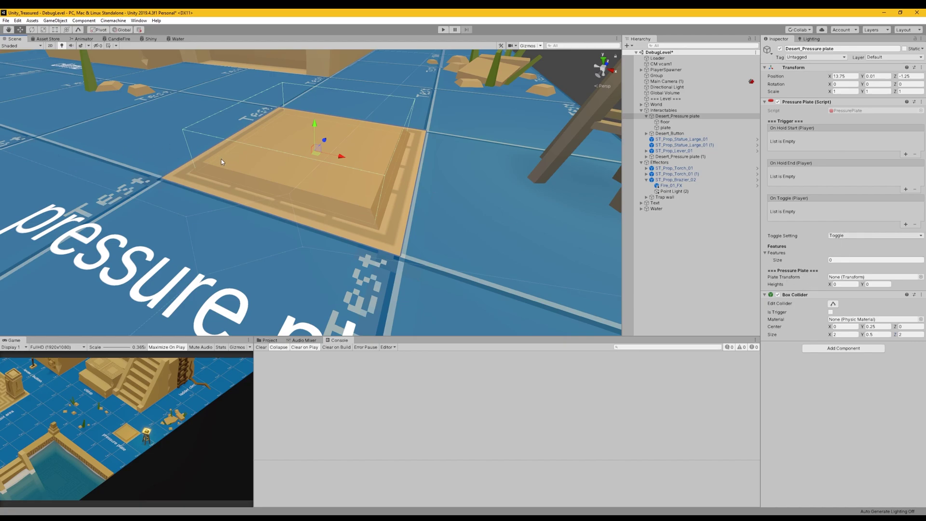
- Test the plate child's vertical movement and assign it as the Plate Transform of the parent's Pressure Plate script
left_click(666, 127)
mouse_move(315, 125)
left_mouse_down()
mouse_move(316, 53)
mouse_move(331, 45)
mouse_move(325, 129)
left_mouse_up()
left_click(685, 117)
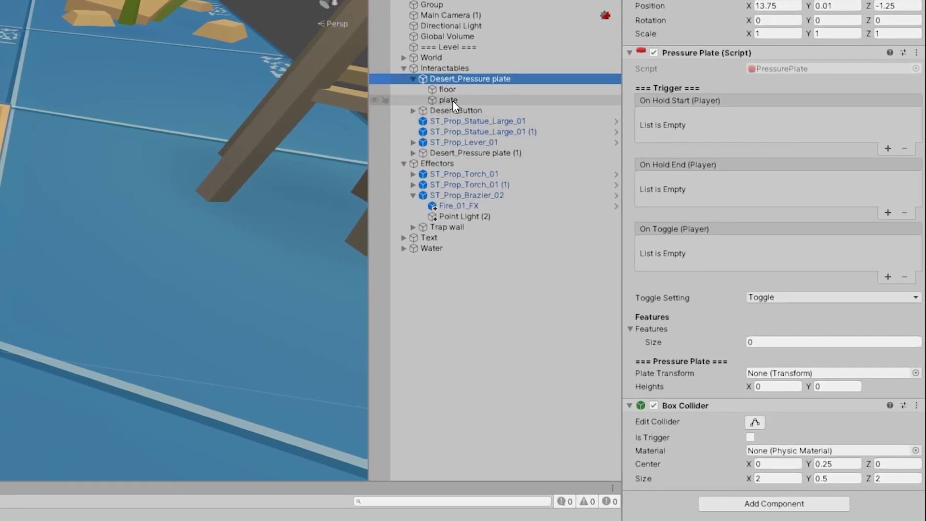
left_click_drag(559, 114, 739, 263)
left_click_drag(685, 291, 762, 372)
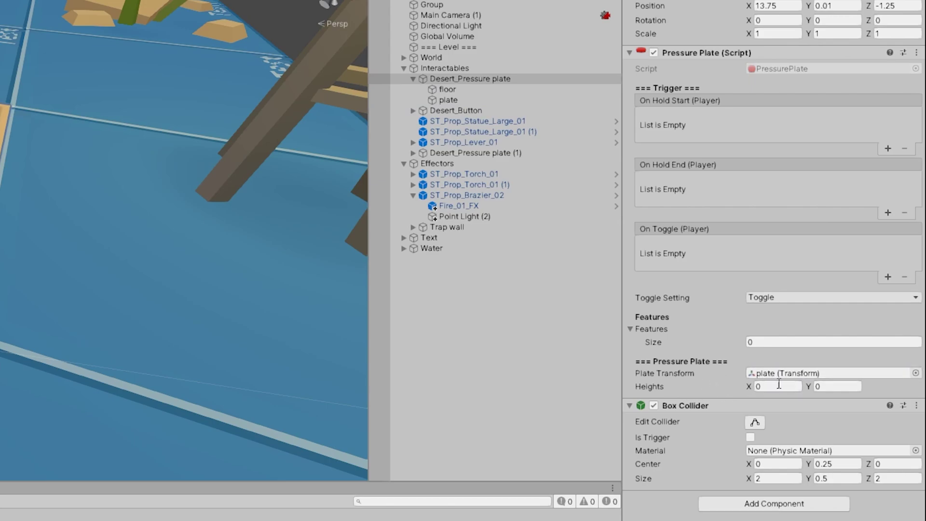
- Set the Y value of the Pressure Plate script's Heights to -0.098 and check the plate beside the brazier
left_click(831, 391)
type("-0.098")
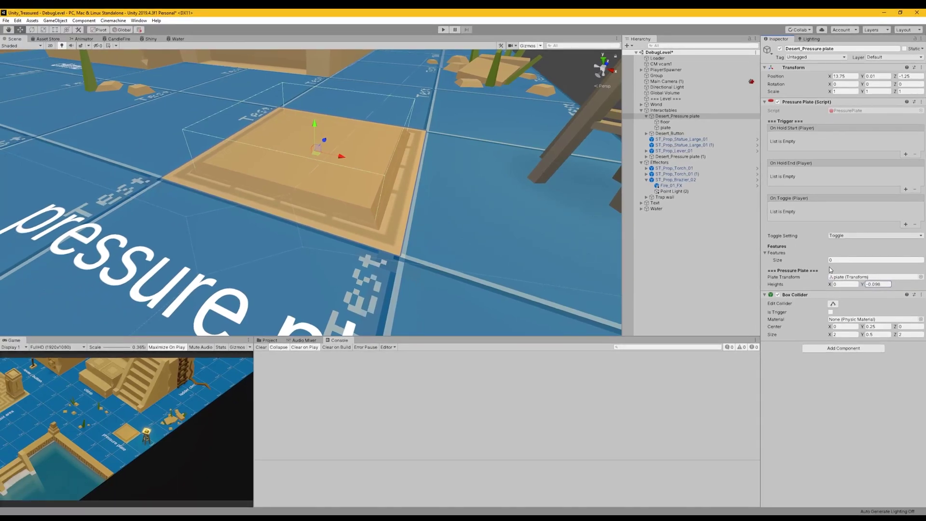
left_click_drag(326, 170, 328, 145, "alt")
middle_click_drag(328, 140, 326, 154)
scroll(393, 155, "down", 5)
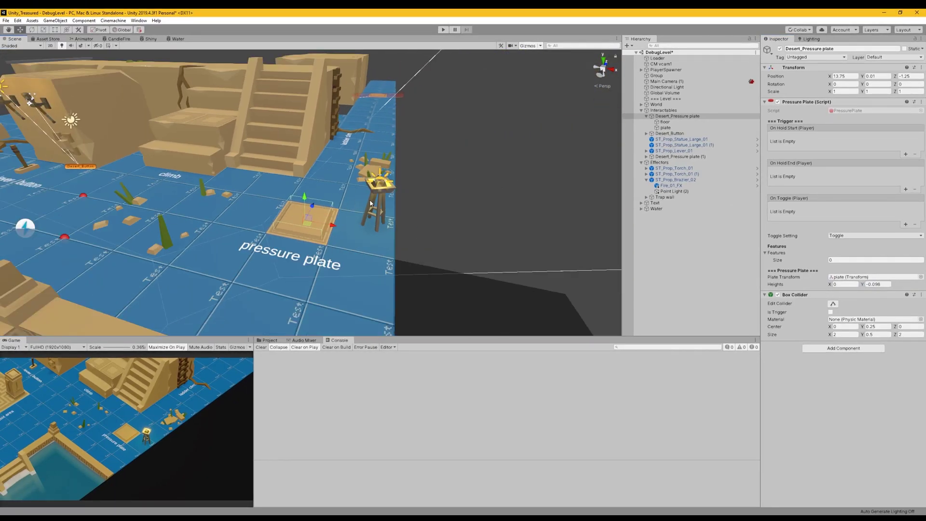
scroll(371, 203, "up", 4)
middle_click_drag(363, 242, 398, 210)
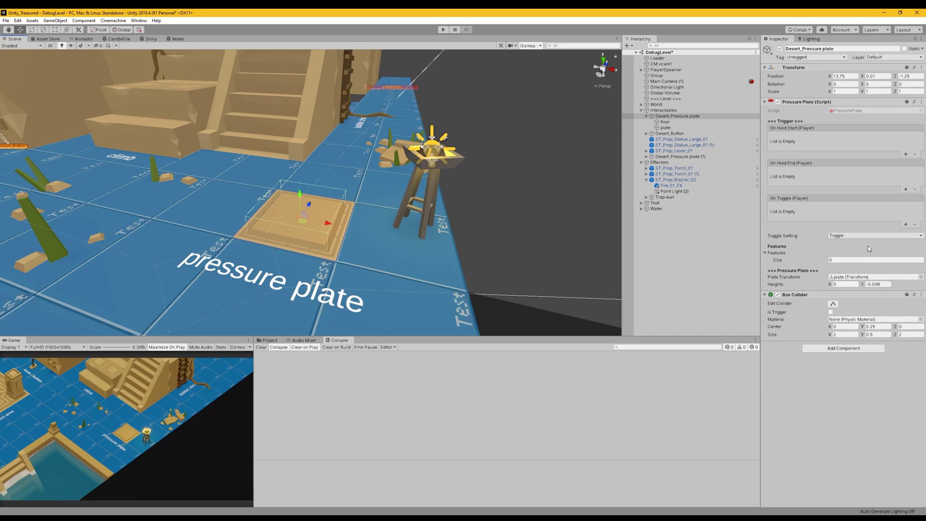
- Inspect the brazier's Fire_01_FX particle effect in the scene and its attached Toggle Particle System script
left_click(672, 185)
key("f")
middle_click_drag(492, 166, 410, 189)
right_click_drag(410, 188, 410, 193)
middle_click_drag(410, 192, 416, 186)
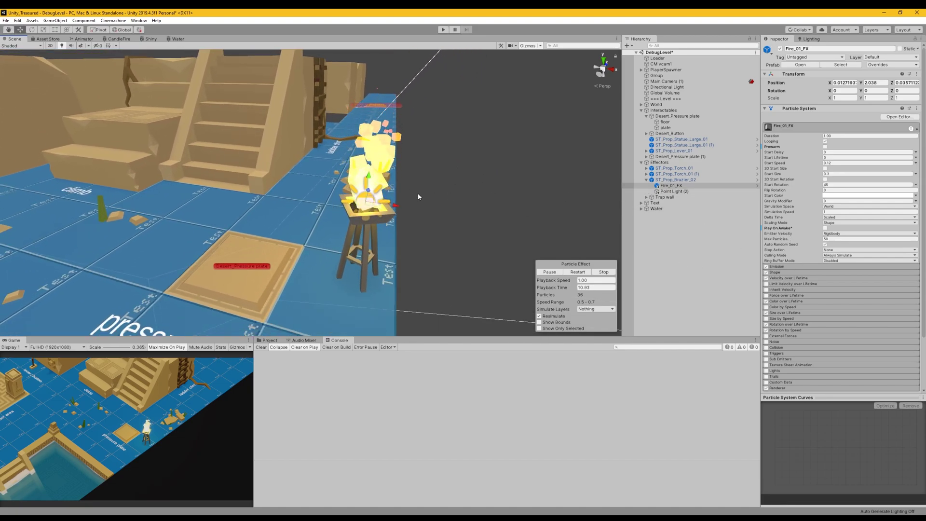
scroll(806, 256, "down", 3)
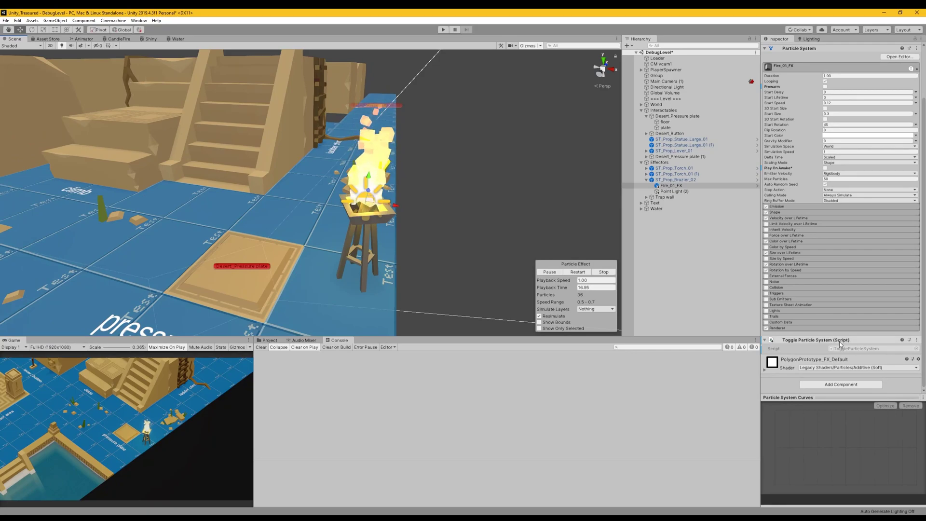
- Switch to Visual Studio and examine the ToggleParticleSystem class declaration and its ToggleFeature base class
left_click(164, 518)
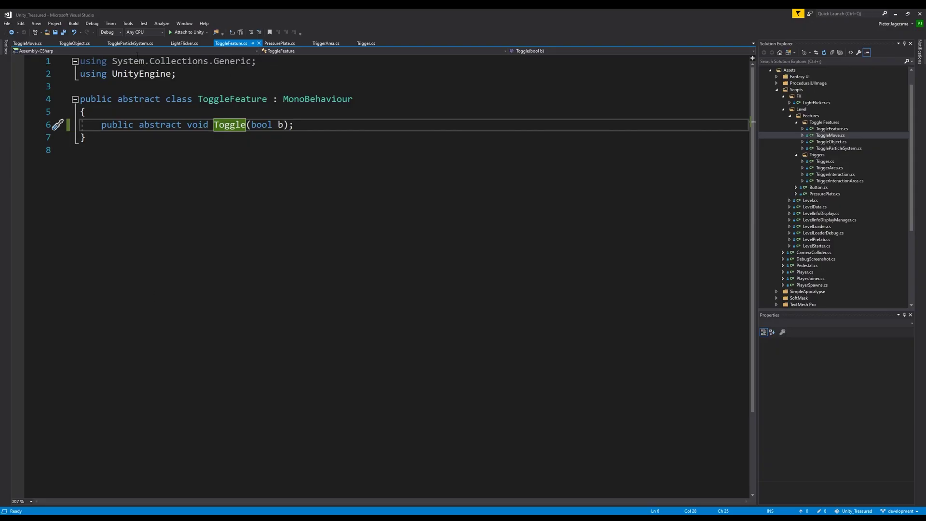
left_click(139, 44)
left_click(193, 125)
left_click_drag(150, 125, 161, 125)
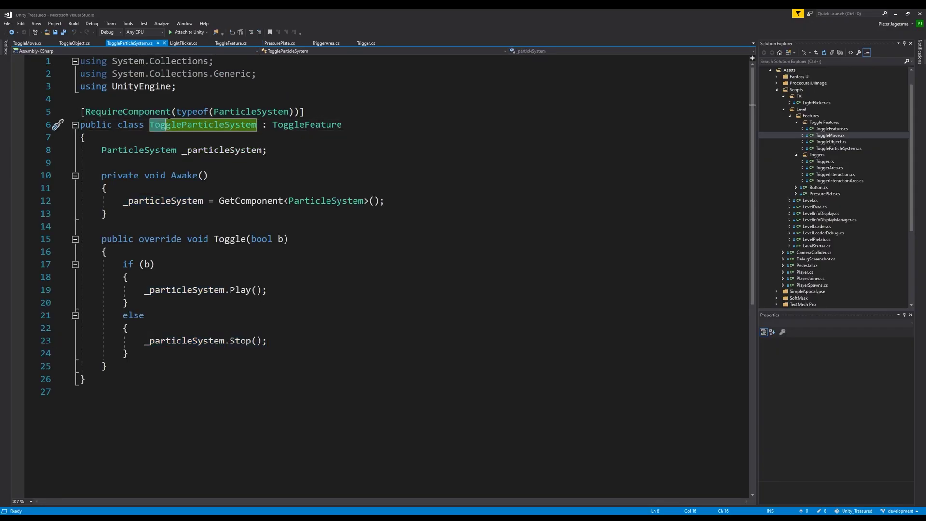
left_click(274, 125)
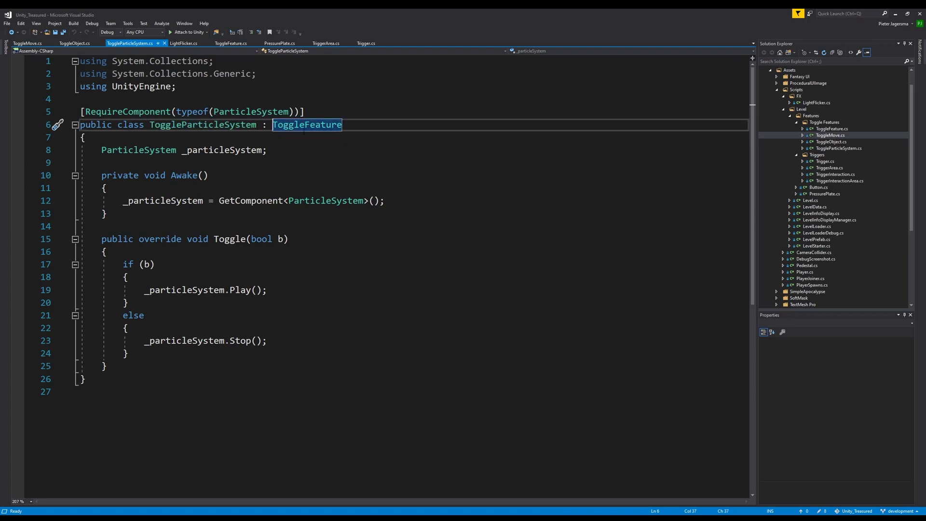
key("Right")
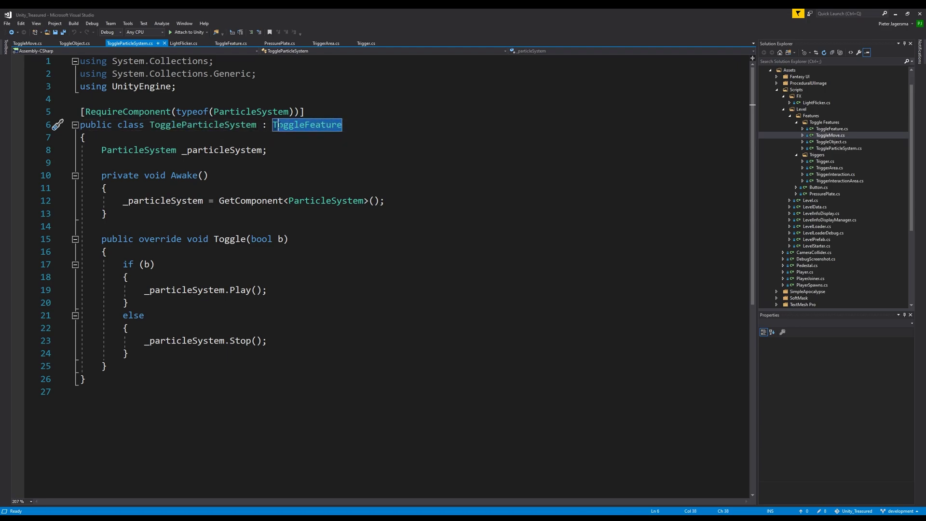
- Review how ToggleParticleSystem's Toggle method plays or stops the particle system depending on its boolean, then return to Unity
left_click(225, 239)
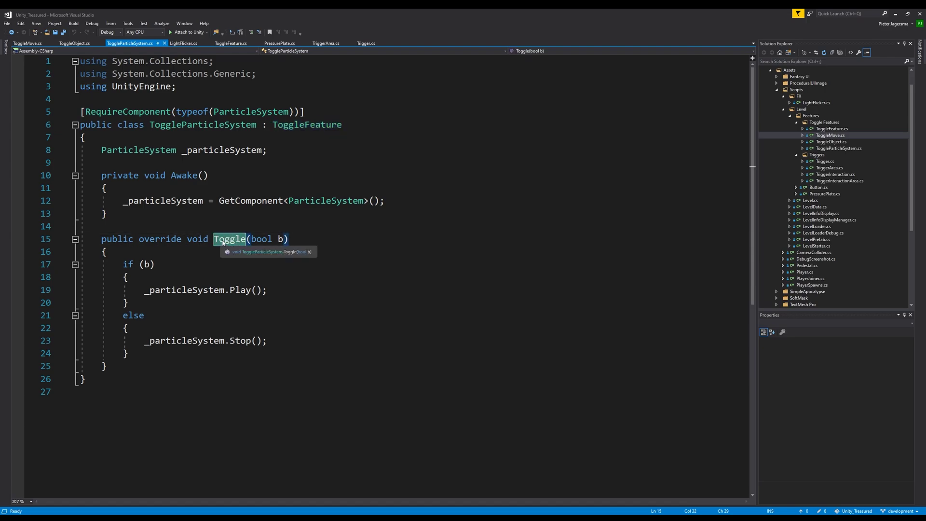
left_click(273, 290)
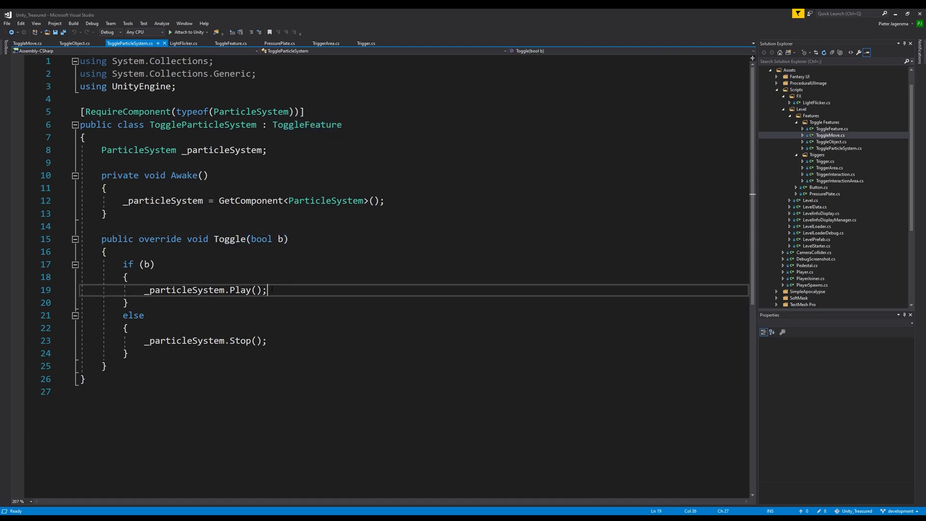
left_click(146, 265)
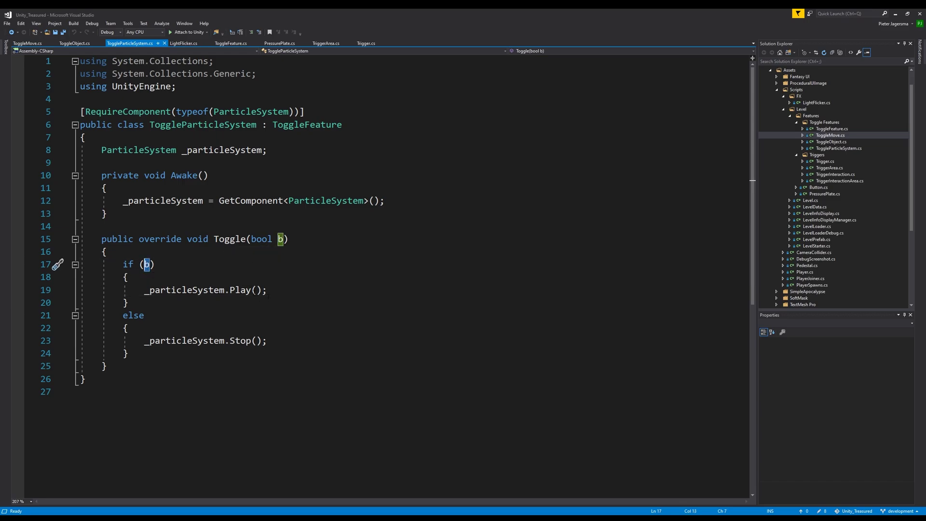
left_click_drag(271, 290, 143, 290)
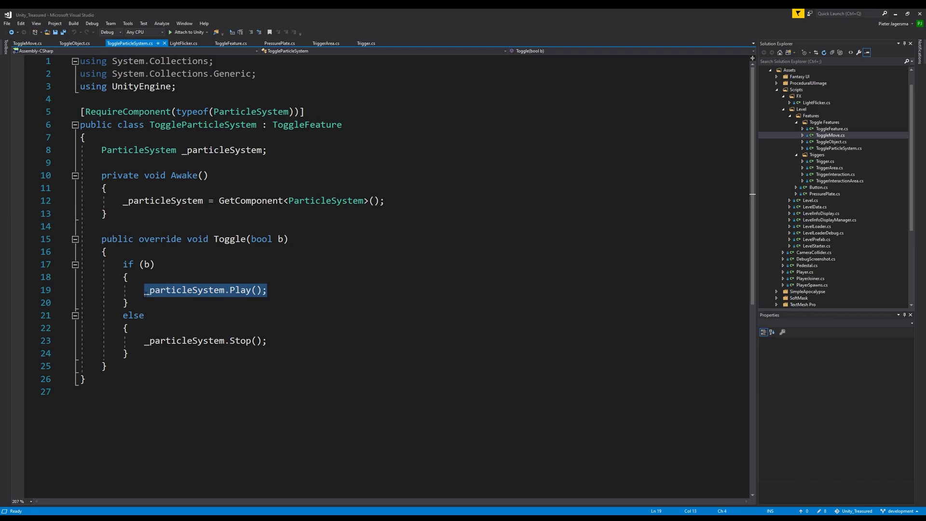
left_click(274, 342)
left_click_drag(269, 341, 144, 341)
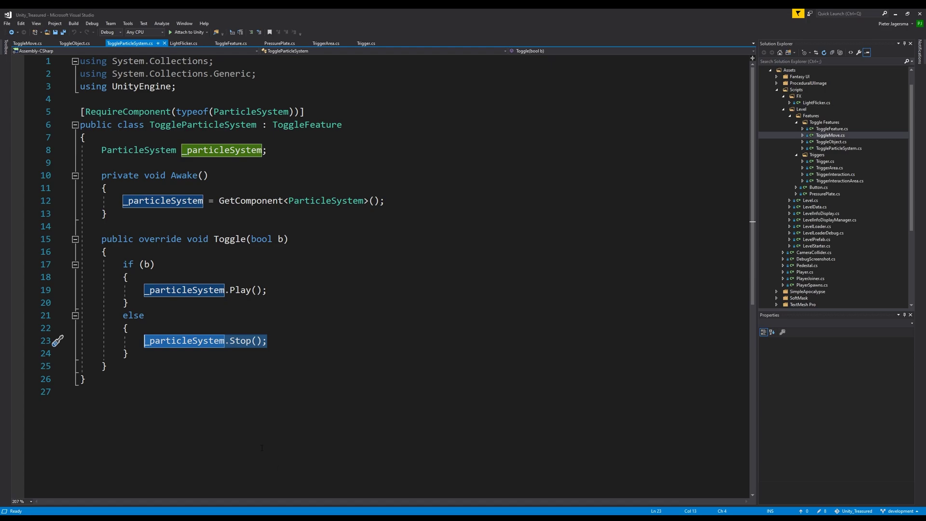
left_click(240, 513)
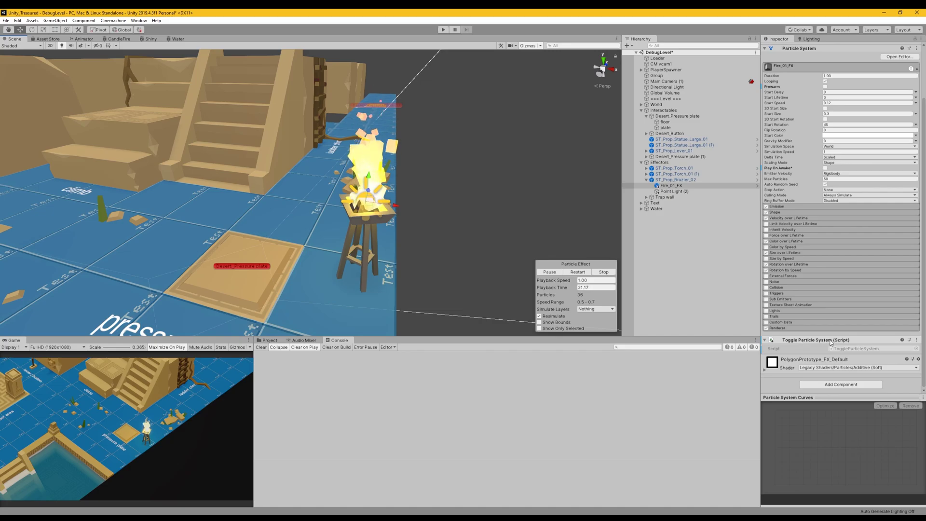
scroll(803, 341, "up", 3)
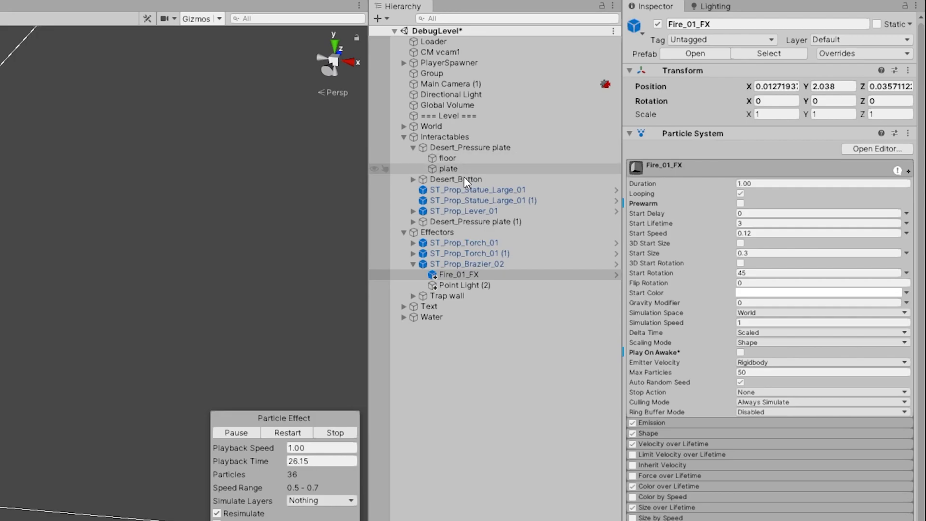
left_click(466, 180)
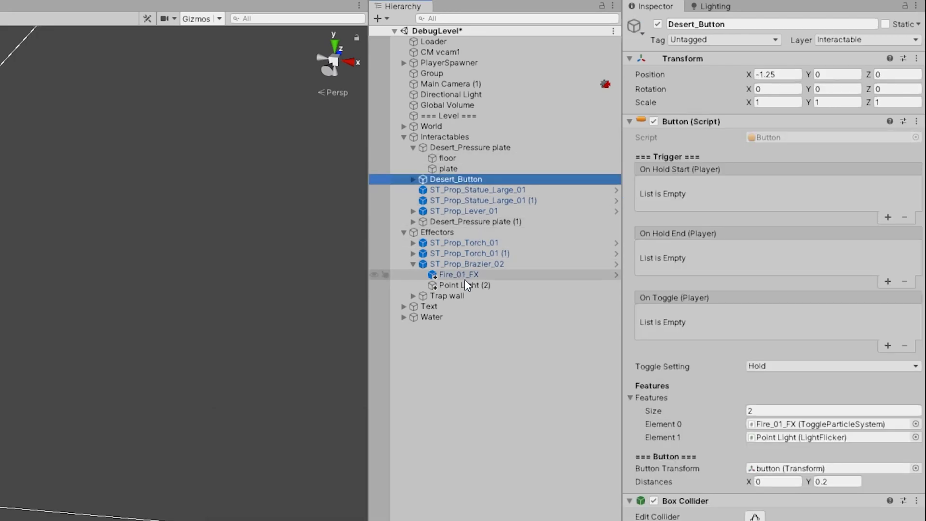
left_click_drag(461, 274, 490, 410)
key("ctrl+z")
key("ctrl+z")
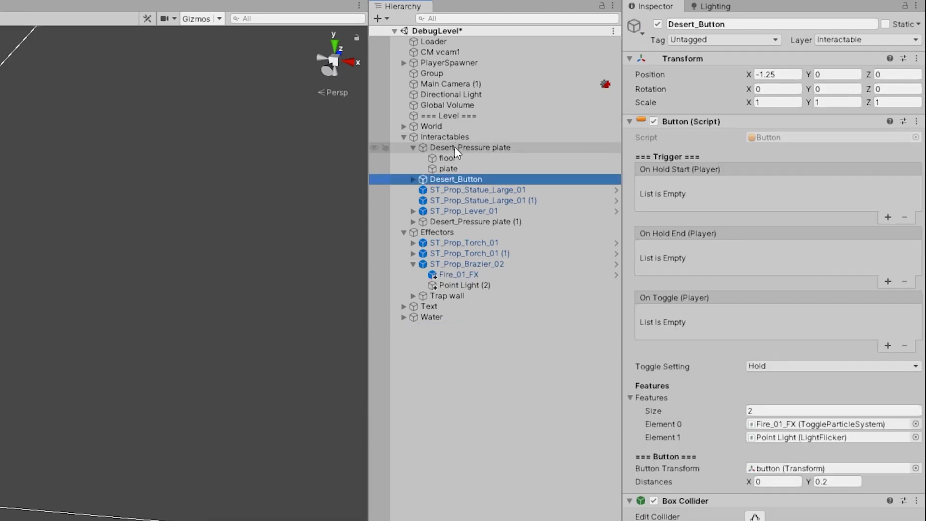
- Add Fire_01_FX to the Features list of the Desert_Pressure plate's Pressure Plate script
left_click(455, 147)
left_click(413, 147)
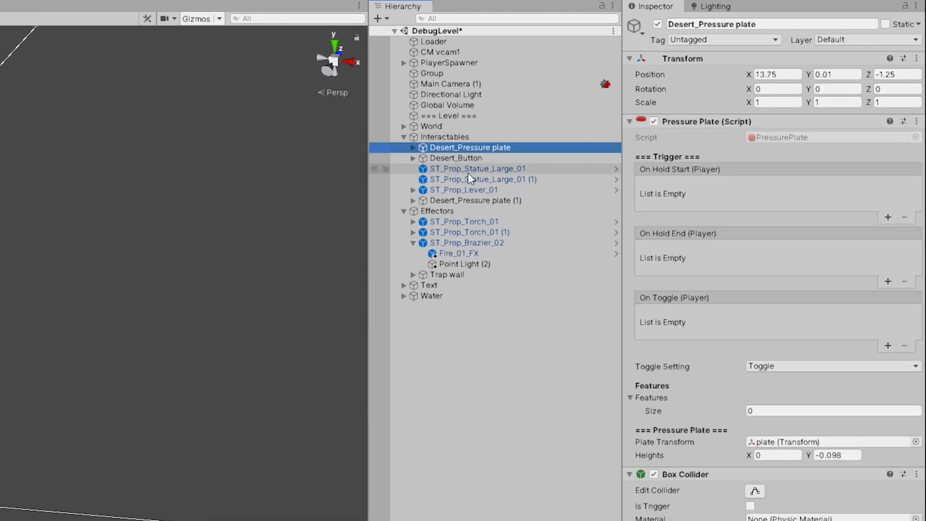
left_click_drag(461, 253, 667, 401)
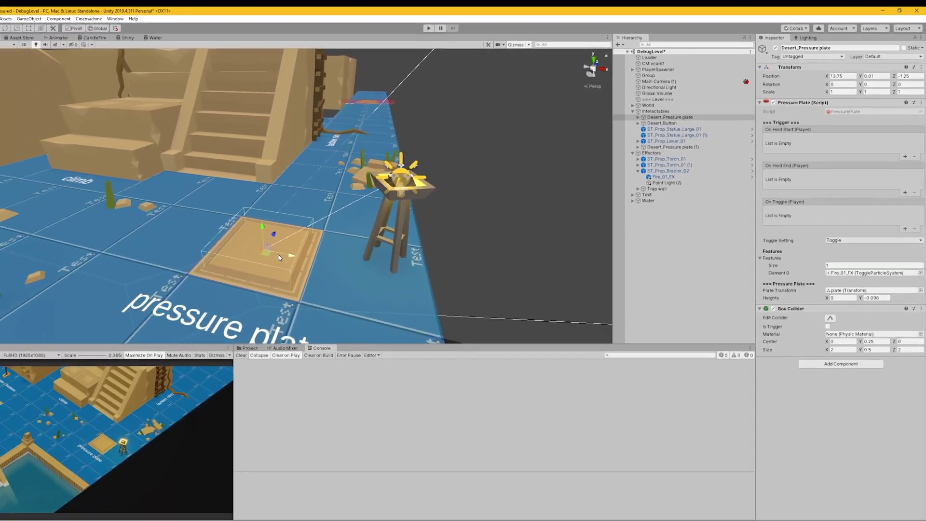
- Try out the light intensity of the brazier's Point Light (2) and set it to 1
scroll(279, 258, "up", 3)
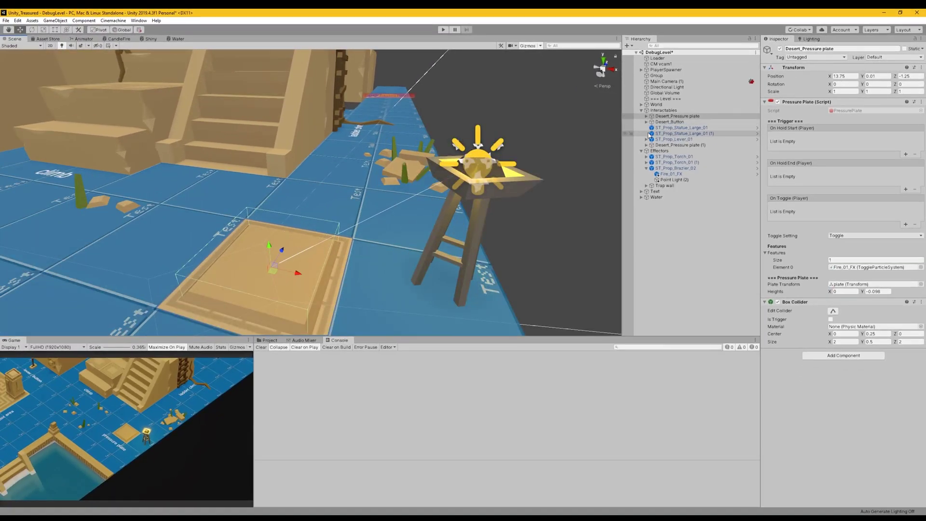
left_click_drag(532, 183, 494, 188, "alt")
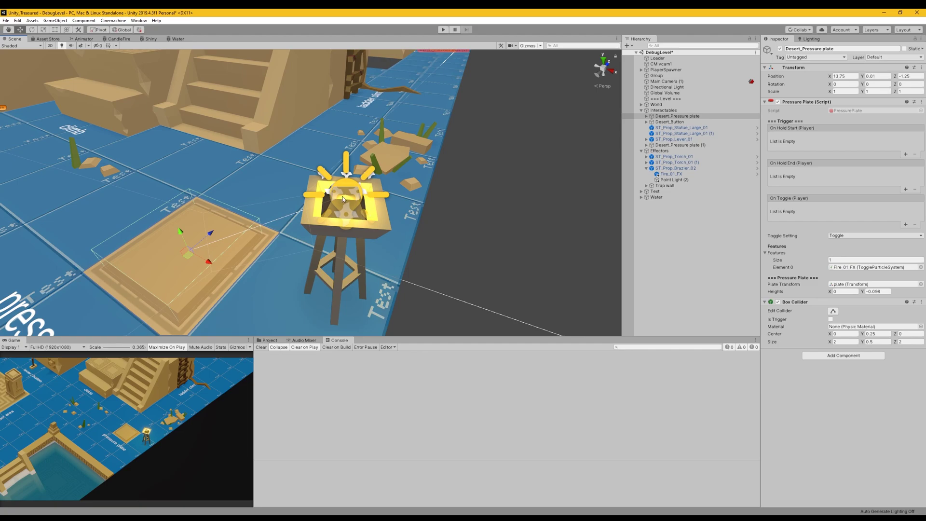
left_click(685, 180)
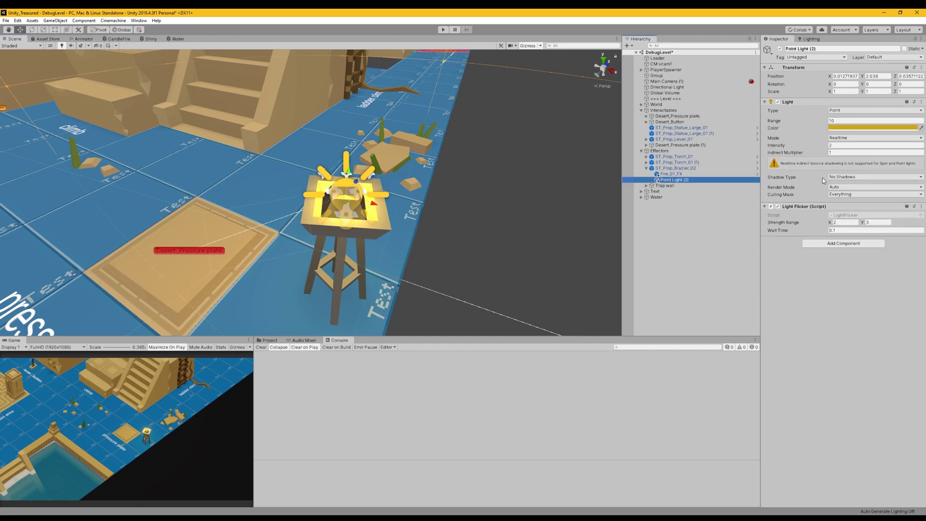
left_click_drag(786, 145, 774, 164)
left_click(853, 146)
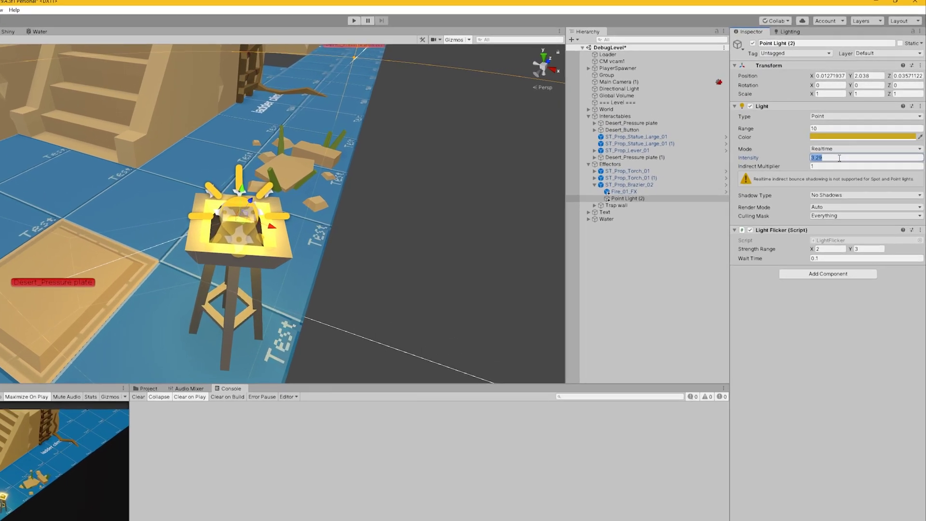
type("1")
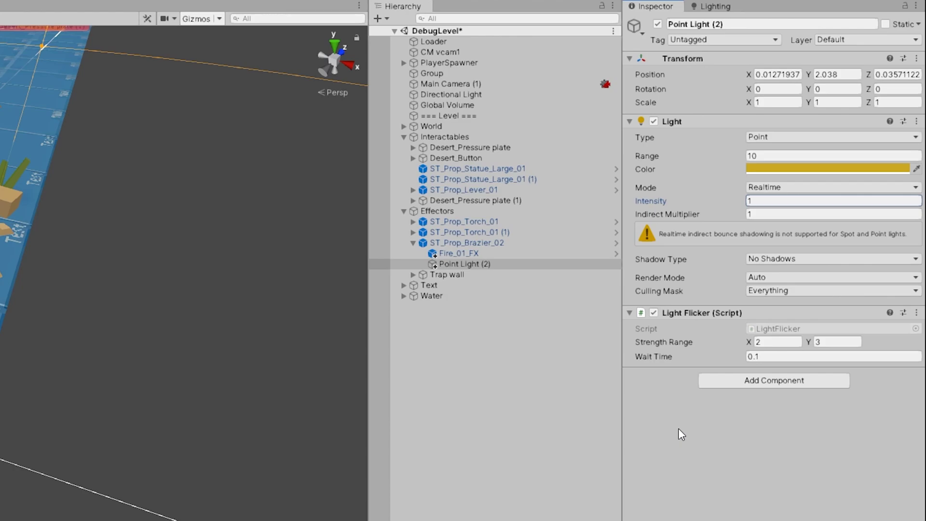
- Inspect the X and Y Strength Range values of the point light's Light Flicker script
left_click(757, 342)
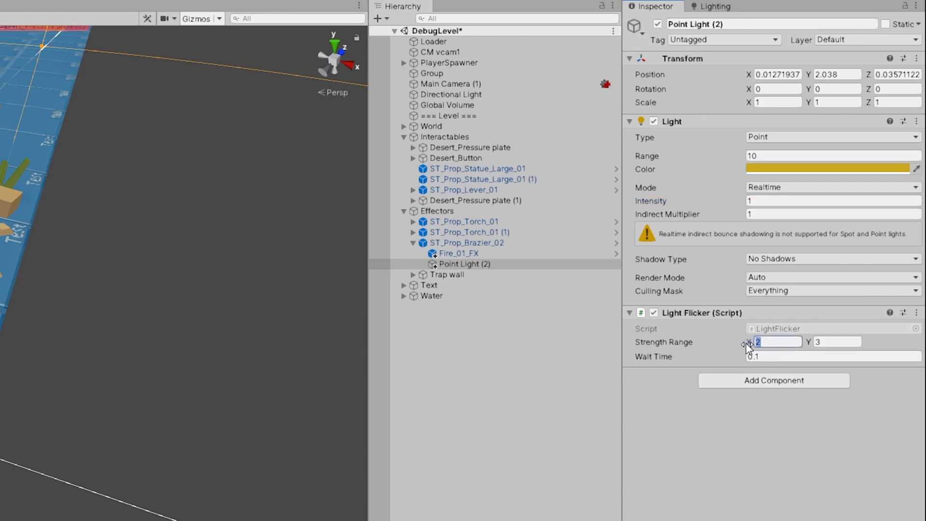
key("Tab")
left_click(770, 343)
left_click(830, 341)
left_click(795, 429)
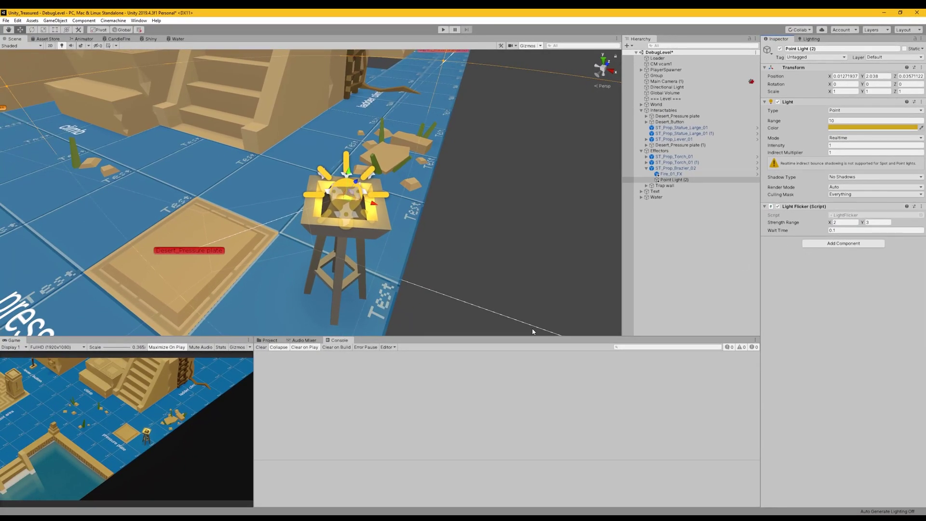
- Switch to Visual Studio and examine the LightFlicker script's ToggleFeature base class and its Toggle override
key("alt+Tab")
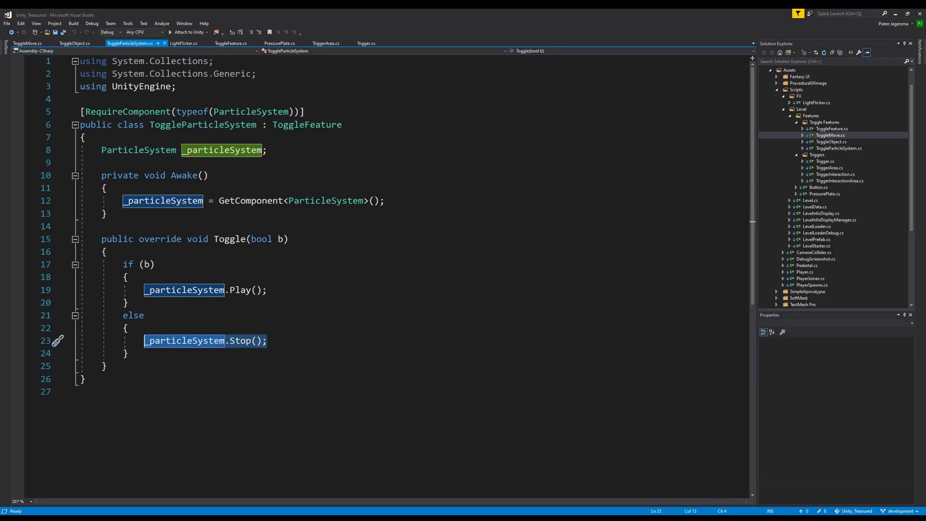
left_click(184, 43)
double_click(264, 124)
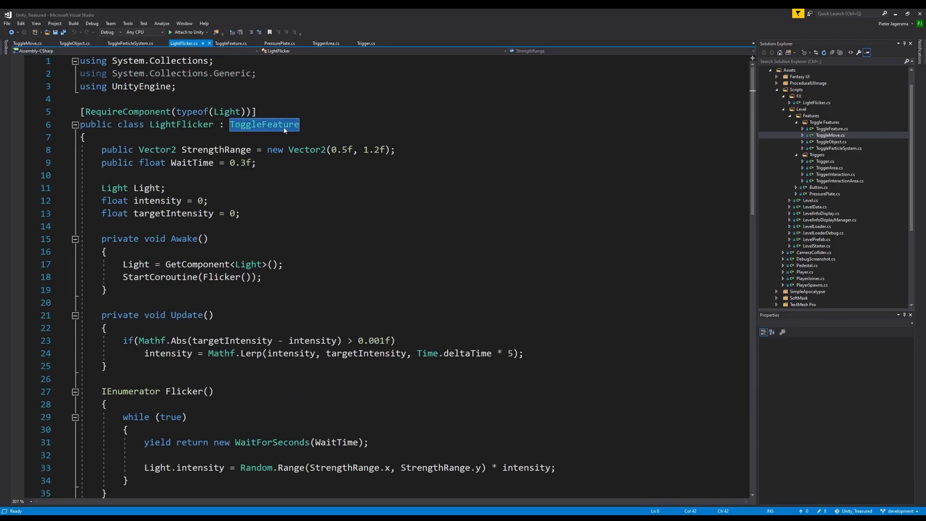
scroll(253, 255, "down", 2)
scroll(253, 255, "down", 6)
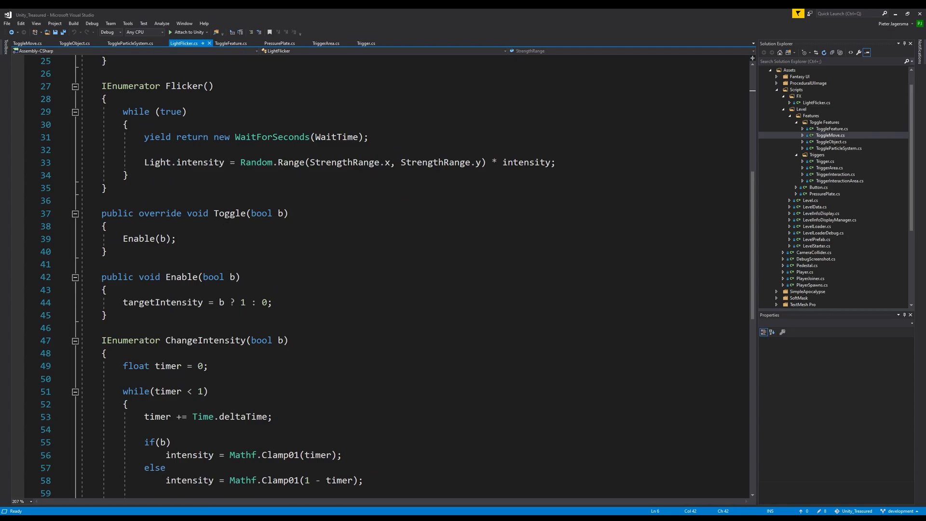
double_click(229, 213)
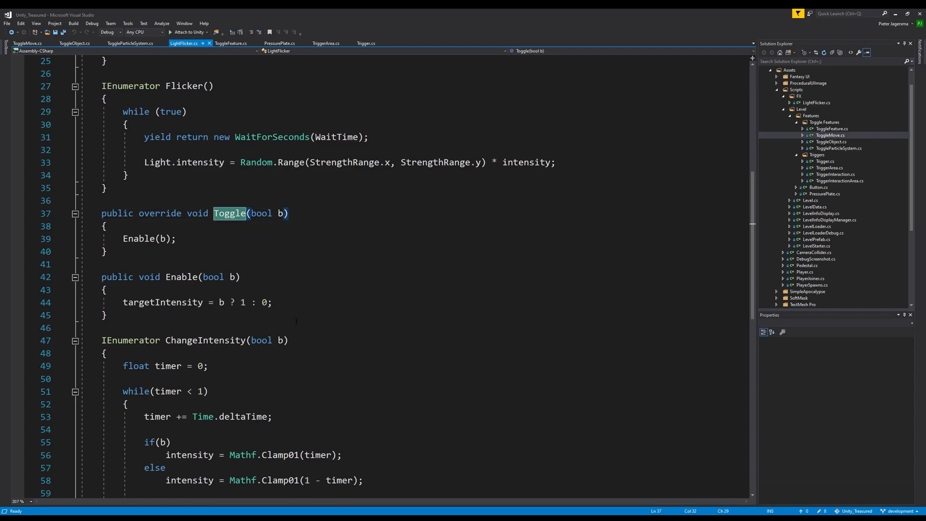
- Read through the LightFlicker script's Update, Flicker, Enable and ChangeIntensity code
scroll(308, 330, "up", 4)
scroll(308, 331, "up", 2)
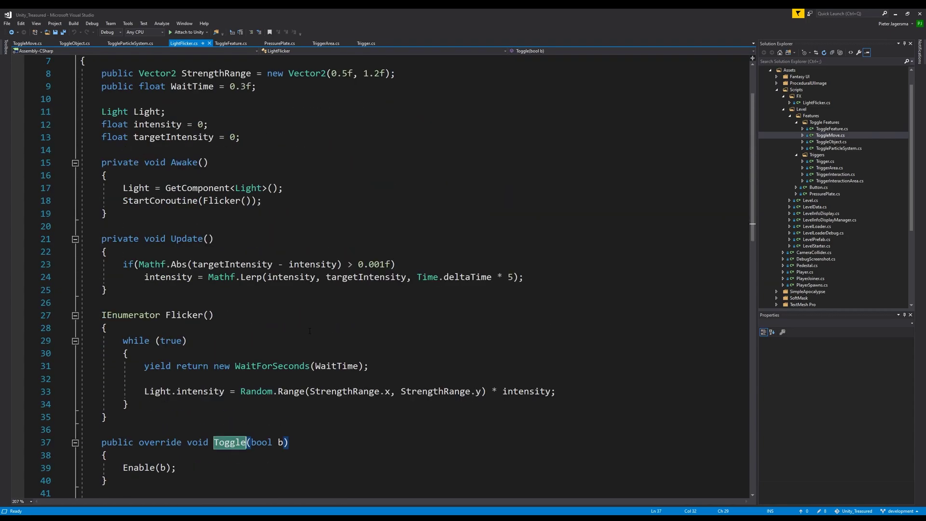
scroll(311, 331, "down", 9)
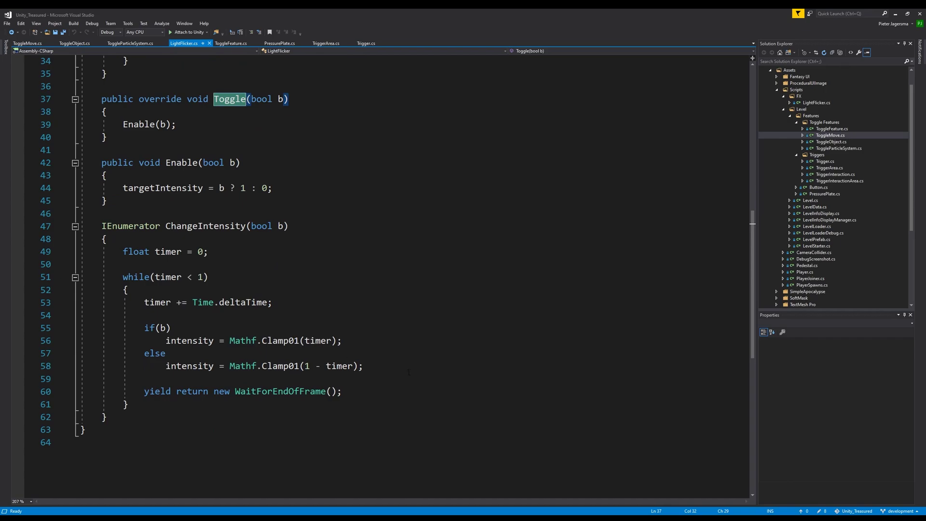
scroll(409, 368, "up", 2)
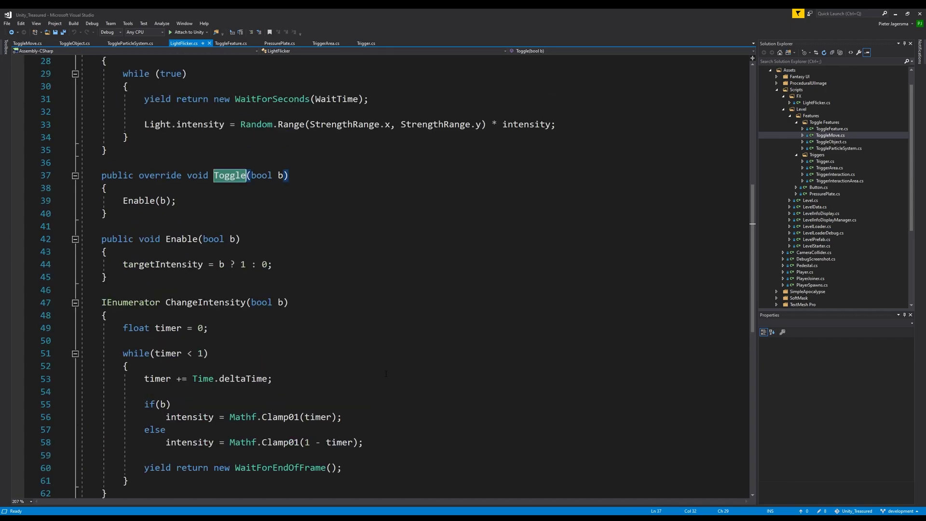
scroll(329, 352, "up", 1)
scroll(346, 371, "up", 5)
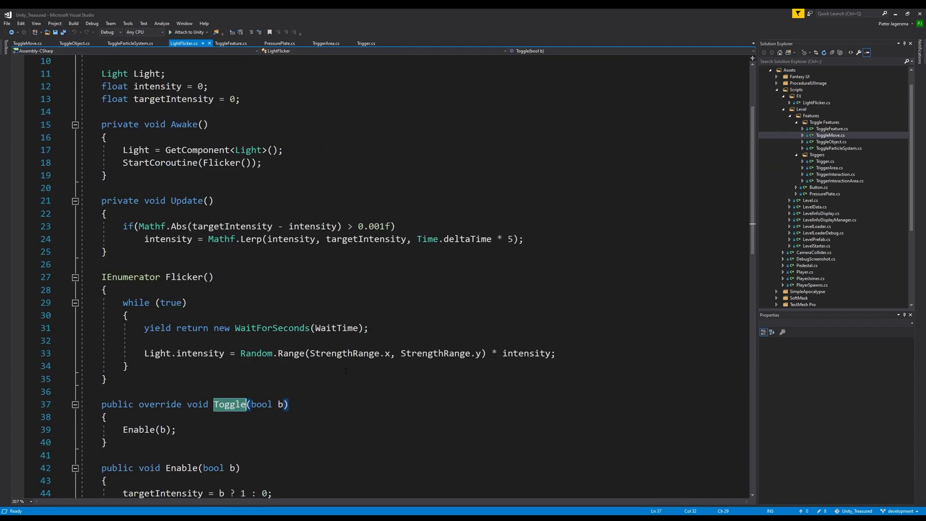
- Check the LightFlicker script for any use of its ChangeIntensity method
scroll(333, 370, "down", 3)
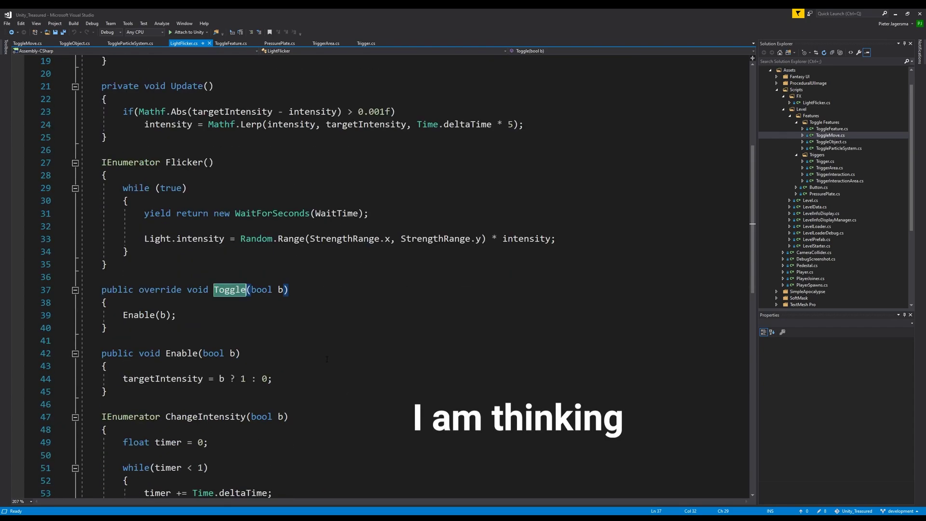
scroll(327, 360, "down", 3)
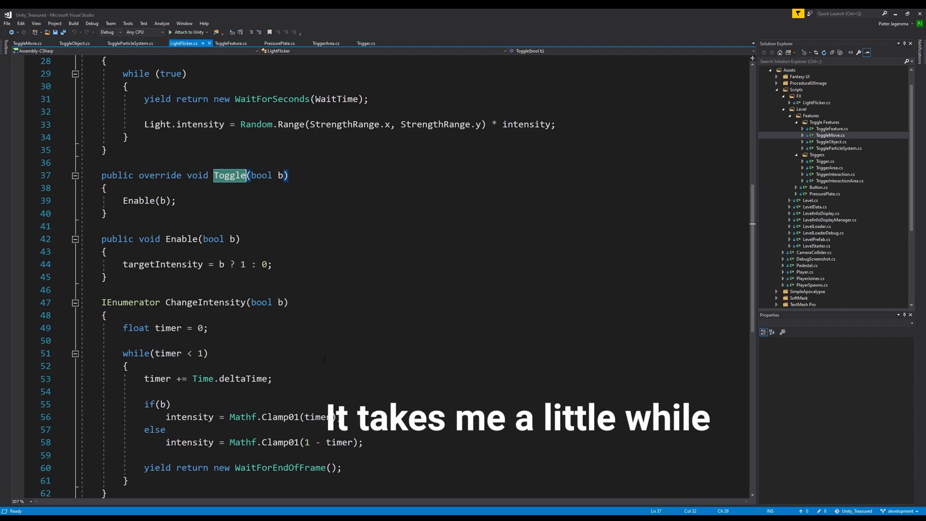
left_click(214, 302)
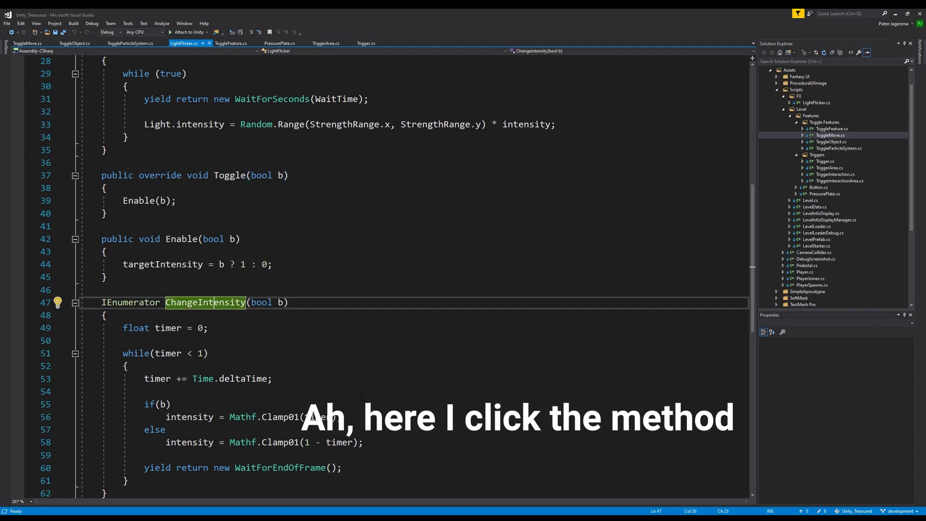
scroll(362, 399, "up", 8)
scroll(363, 399, "down", 2)
scroll(362, 399, "down", 7)
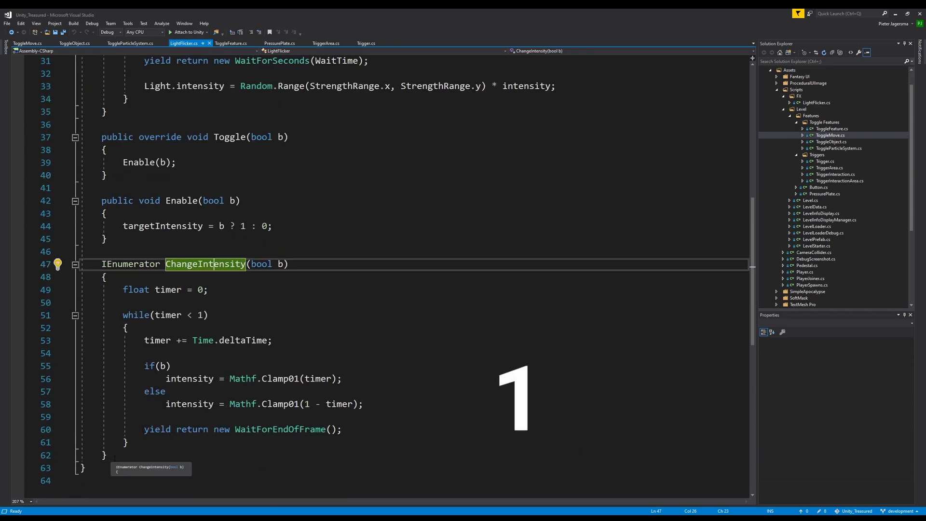
- Delete the ChangeIntensity coroutine from the LightFlicker script and save the file
left_click(289, 265)
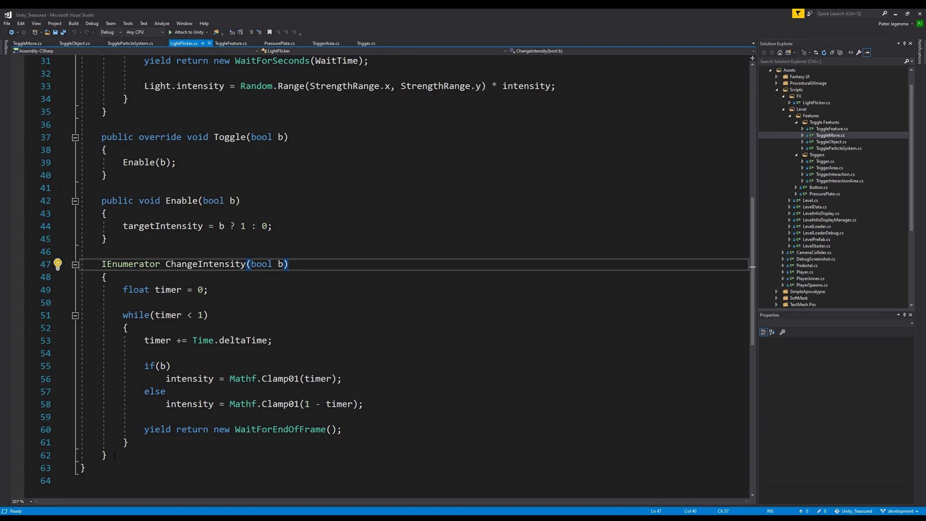
left_click_drag(115, 456, 81, 252)
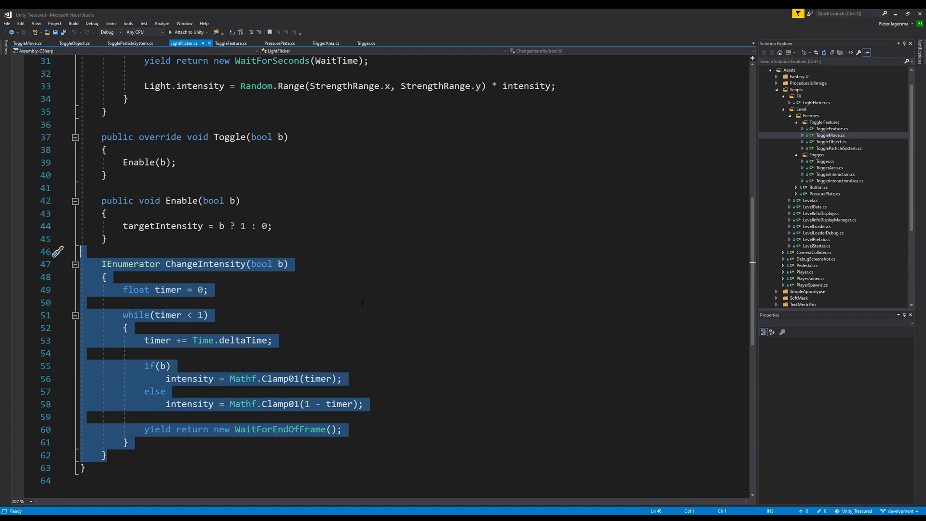
key("Delete")
key("BackSpace")
scroll(302, 331, "up", 5)
key("ctrl+s")
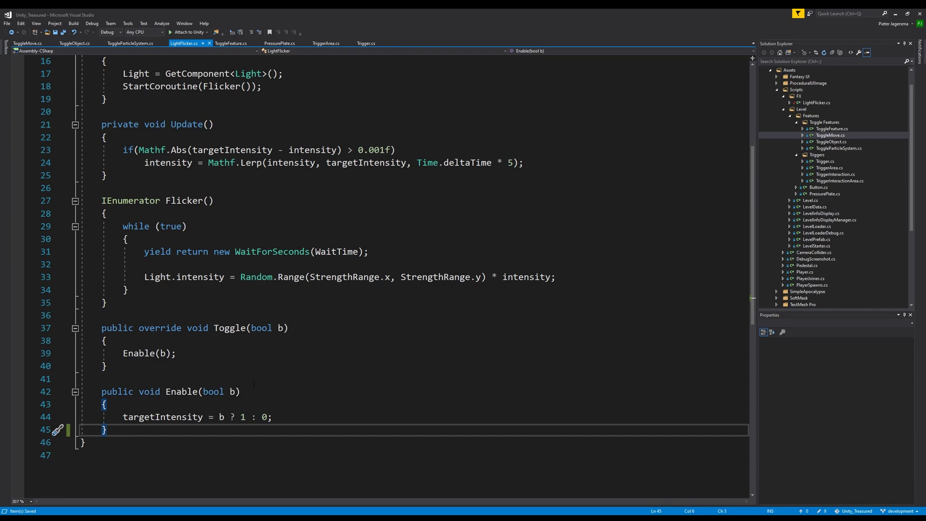
- Review LightFlicker's ToggleFeature base class, its Toggle override calling Enable, and the targetIntensity assignment inside Enable
scroll(271, 372, "up", 2)
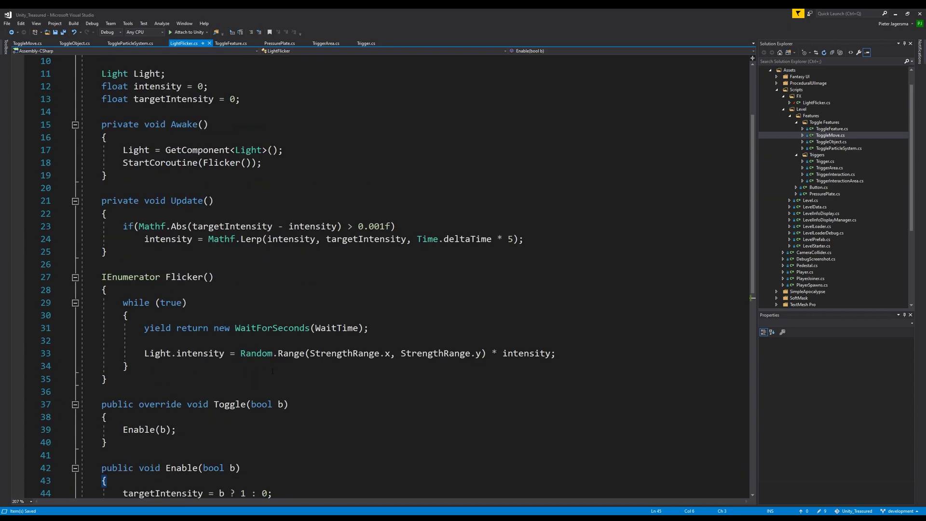
scroll(256, 208, "up", 2)
double_click(253, 87)
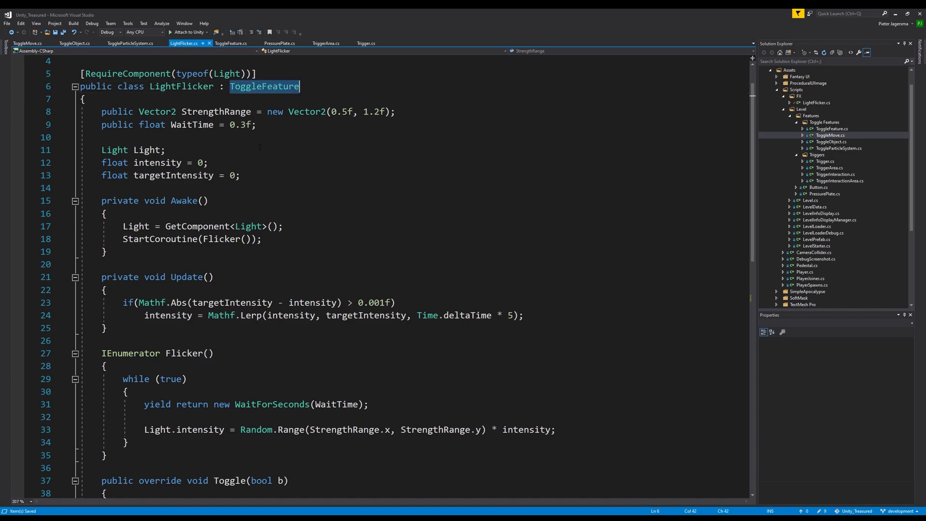
scroll(232, 317, "down", 5)
double_click(233, 289)
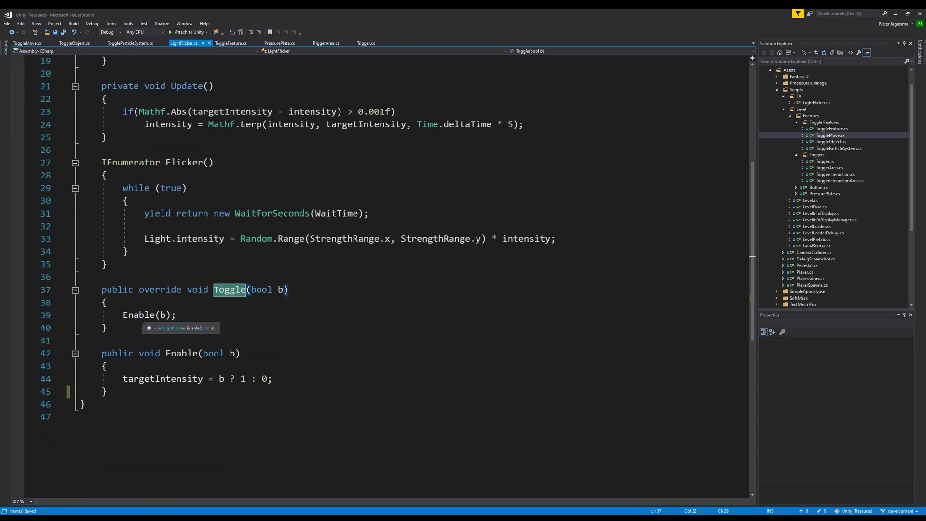
left_click_drag(123, 315, 177, 315)
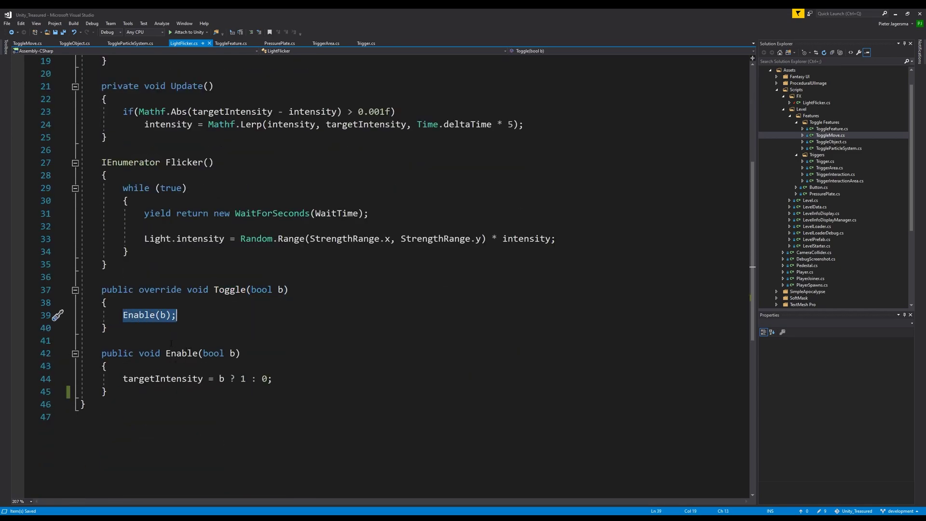
left_click_drag(123, 379, 273, 379)
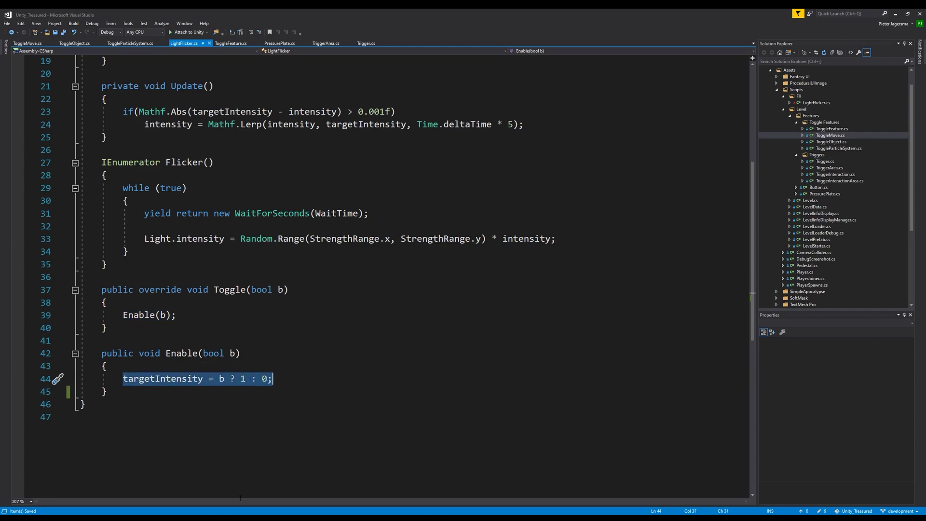
- Switch to Unity and add Point Light (2) to the Features list of Desert_Pressure plate's Pressure Plate script
key("alt+Tab")
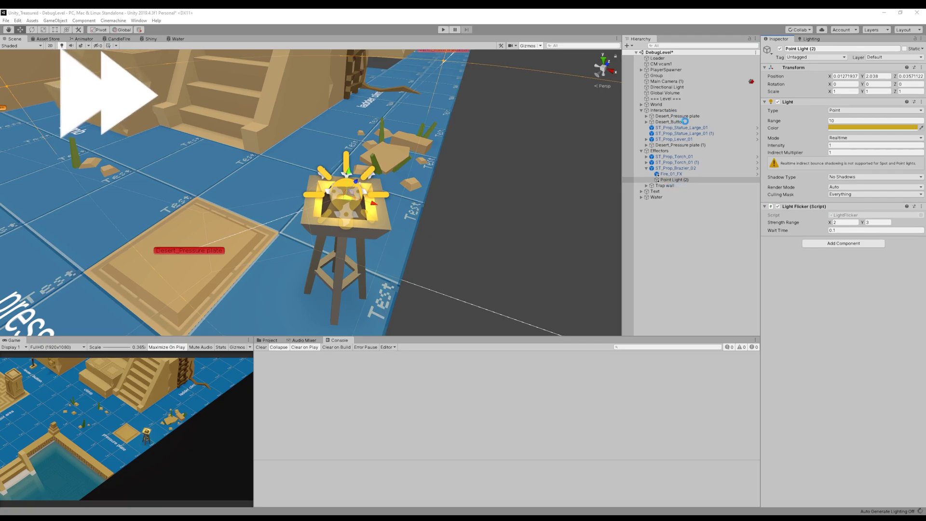
left_click(650, 118)
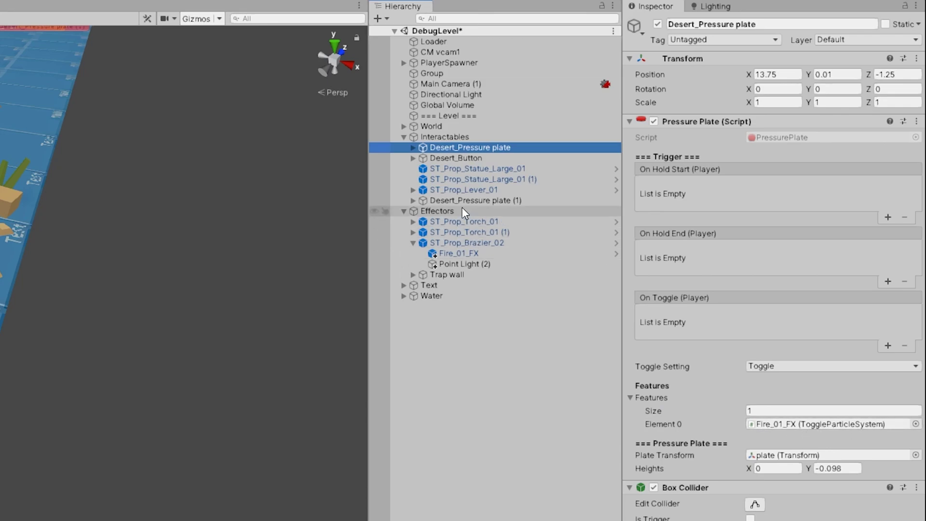
left_click_drag(461, 264, 660, 394)
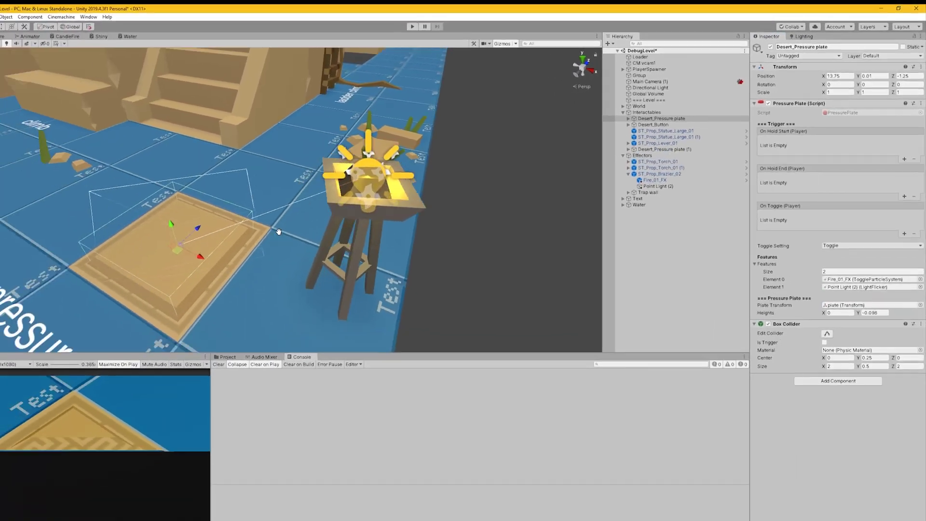
- Play-test the level by walking the character onto the pressure plate beside the brazier to check the fire and light
key("f")
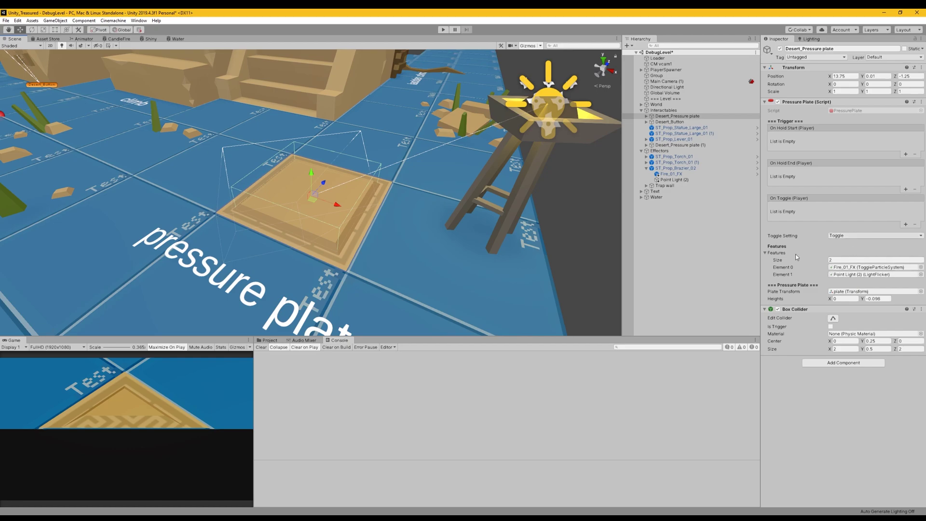
left_click(444, 30)
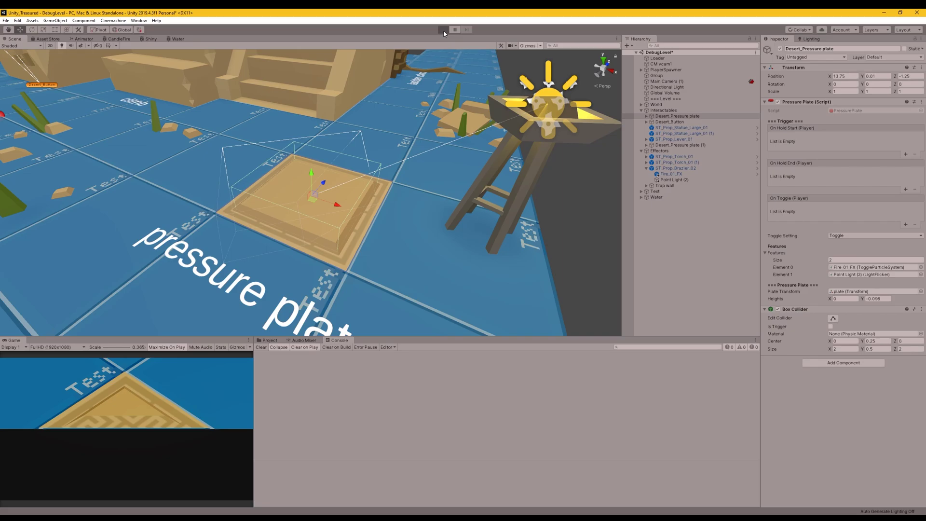
left_click(443, 30)
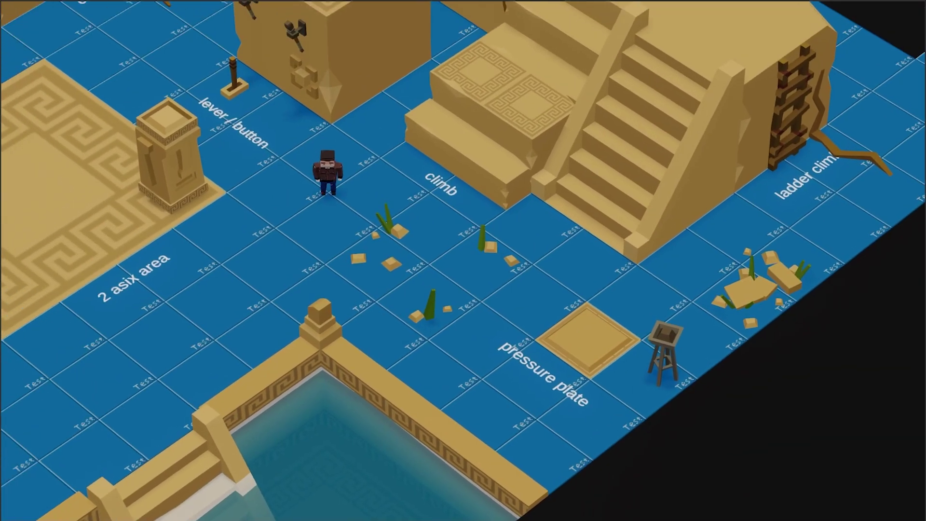
key("d")
key("s")
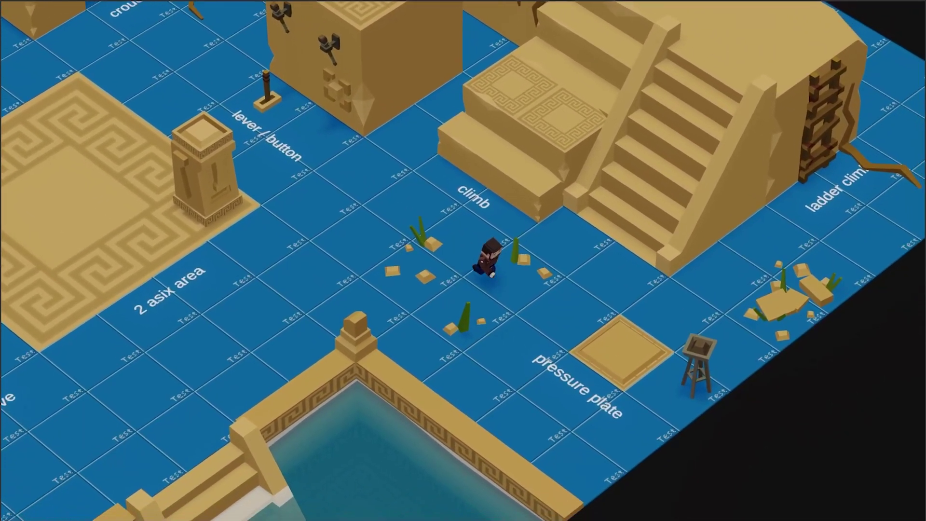
key("a")
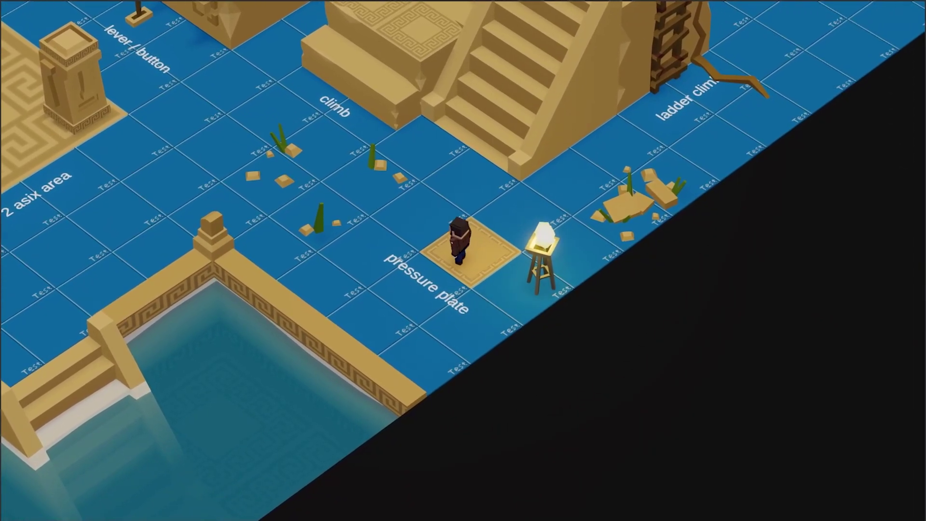
key("d")
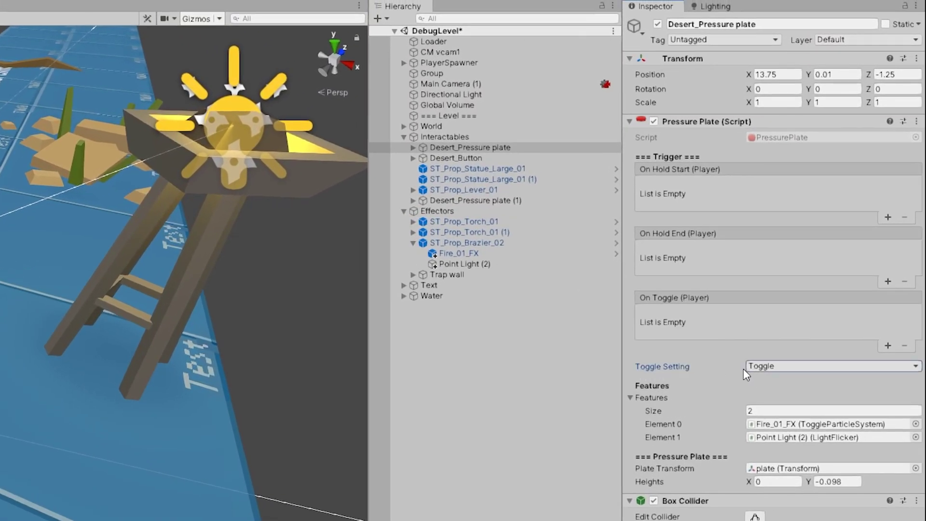
- Set the pressure plate's Toggle Setting to Hold and start play mode
left_click(774, 367)
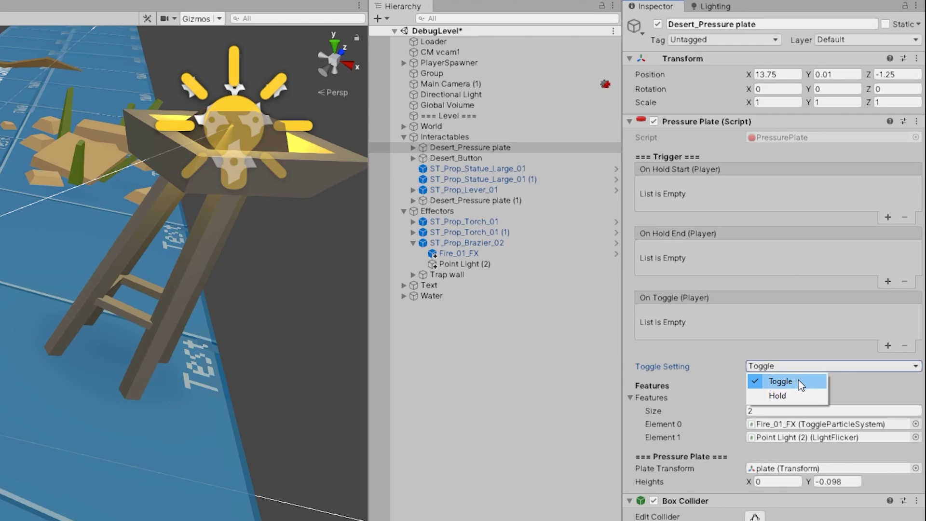
left_click(782, 396)
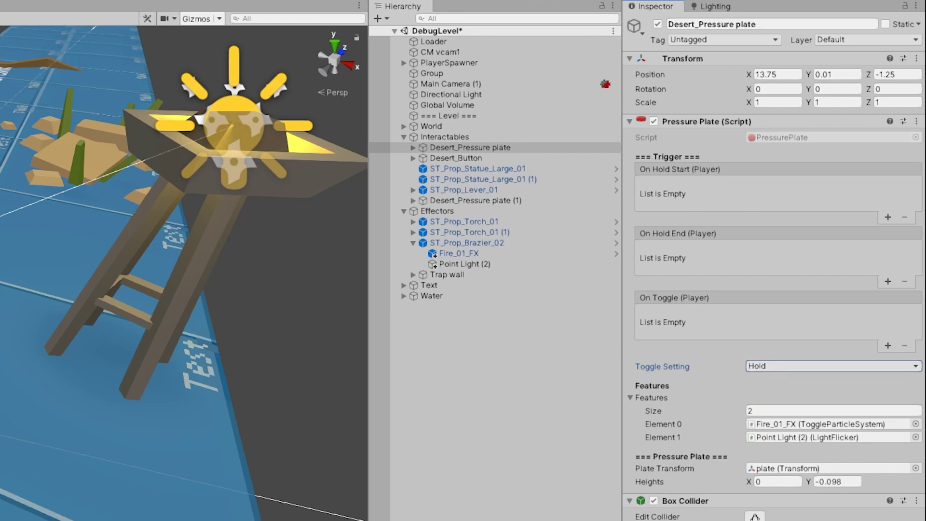
left_click(45, 0)
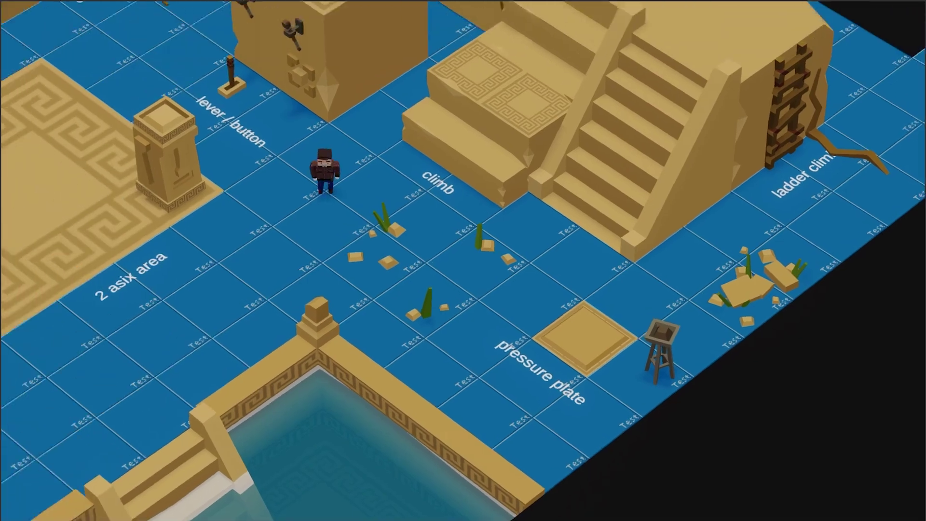
- Walk the character on and off the pressure plate repeatedly to test how the brazier responds in Hold mode
key("d")
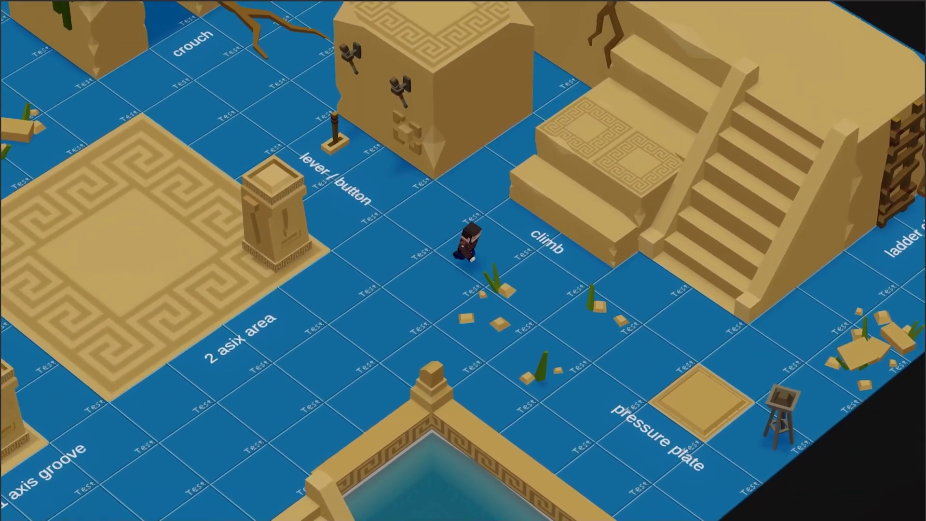
key("s")
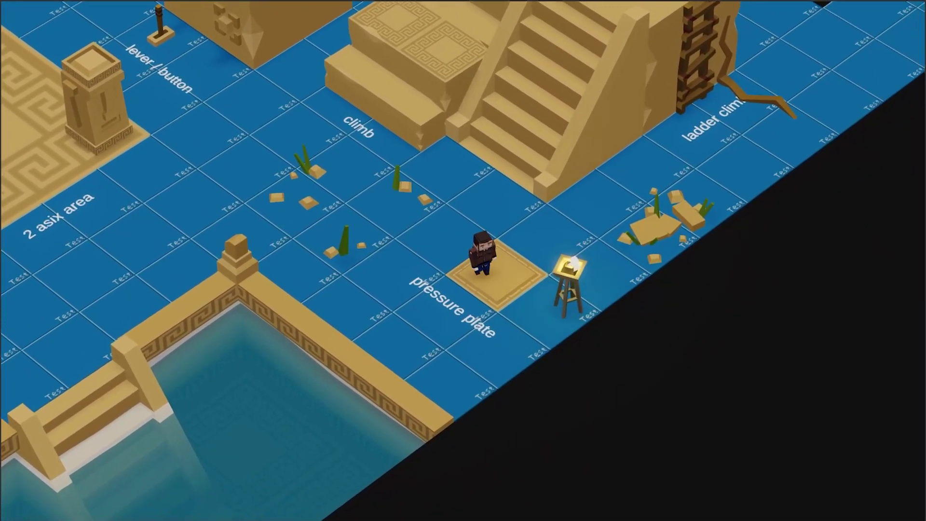
key("a")
key("d")
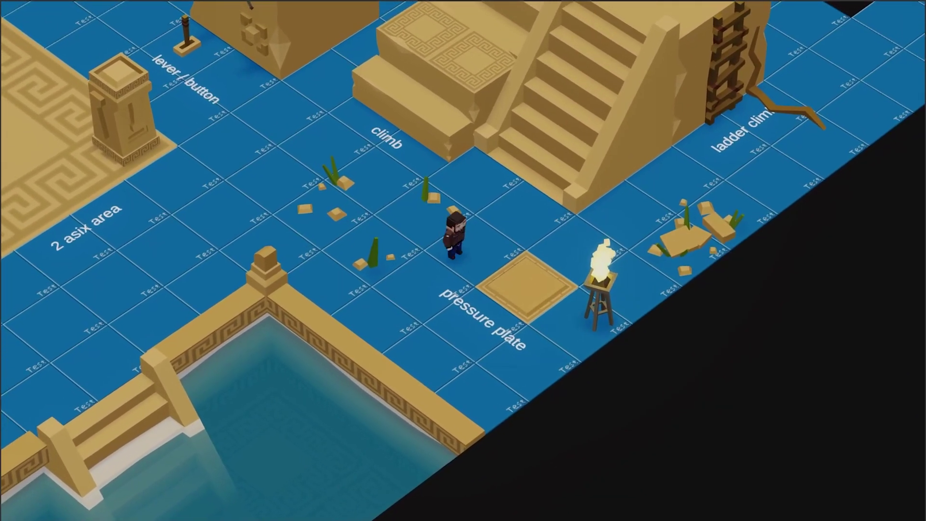
key("d")
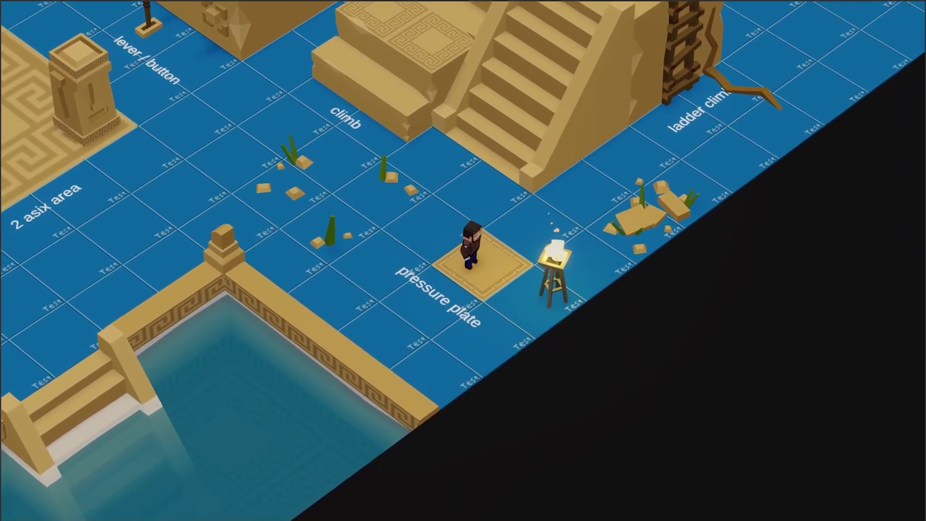
key("a")
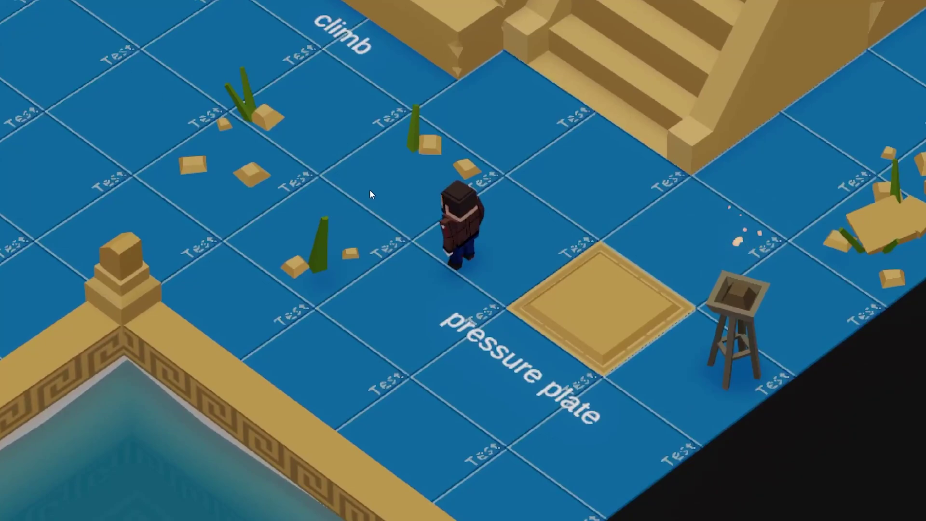
key("d")
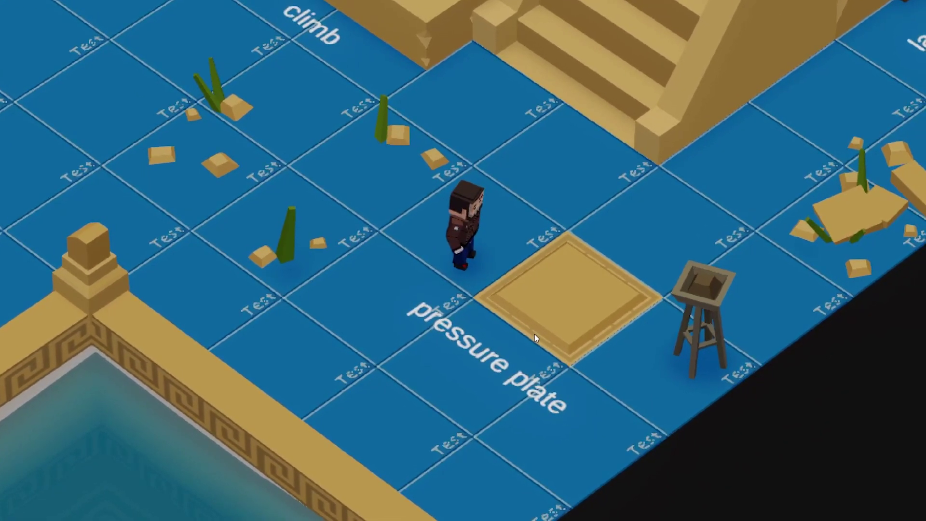
key("d")
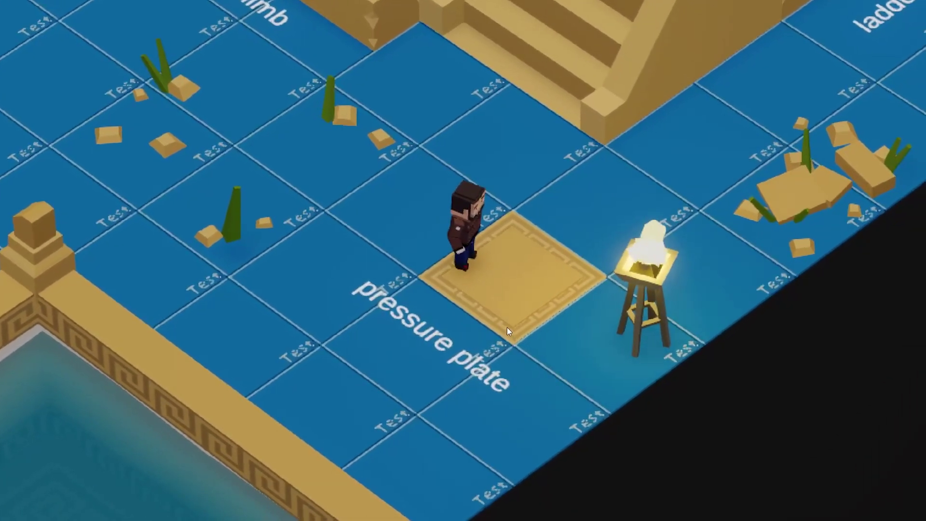
key("a")
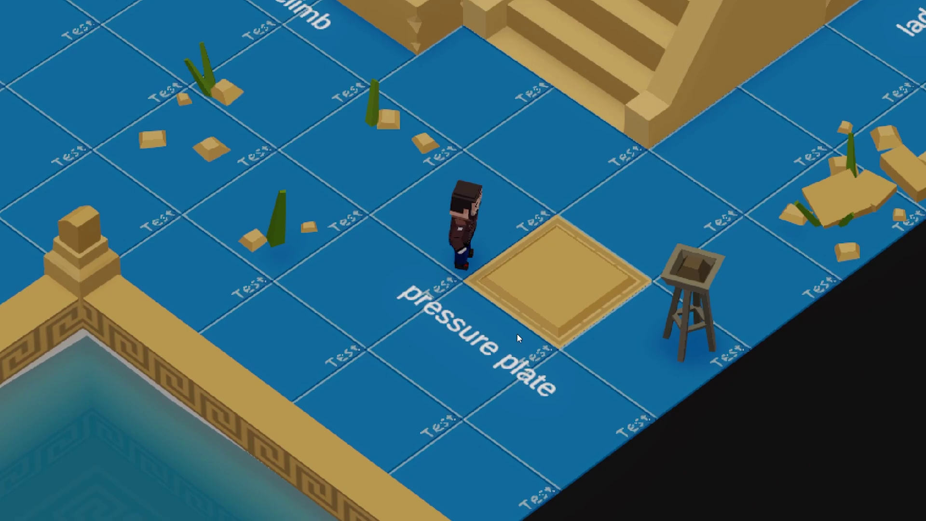
key("d")
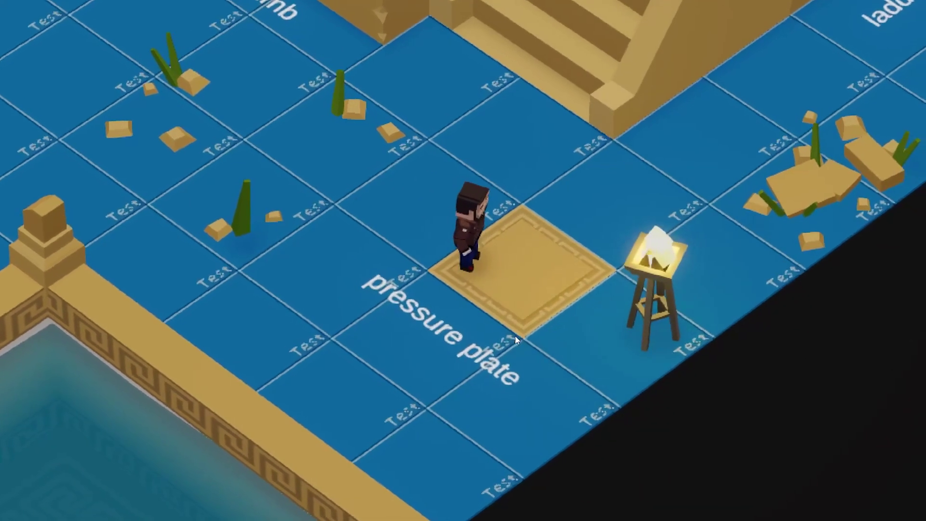
key("a")
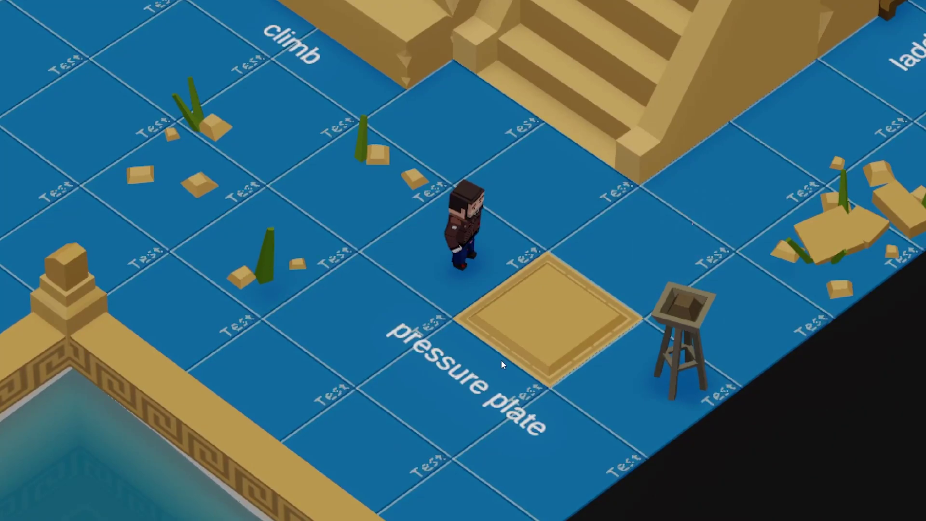
key("w")
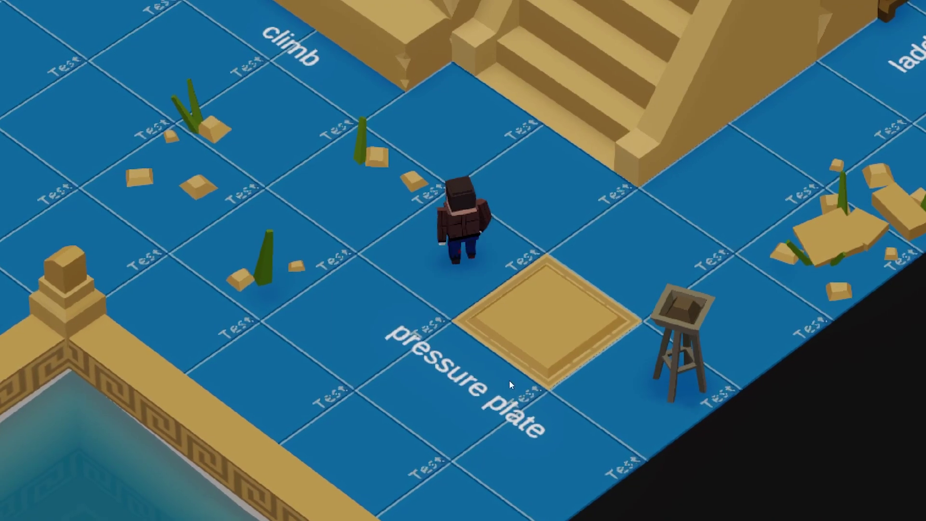
- Walk the character onto the pressure plate once more to check the brazier in Hold mode
key("d")
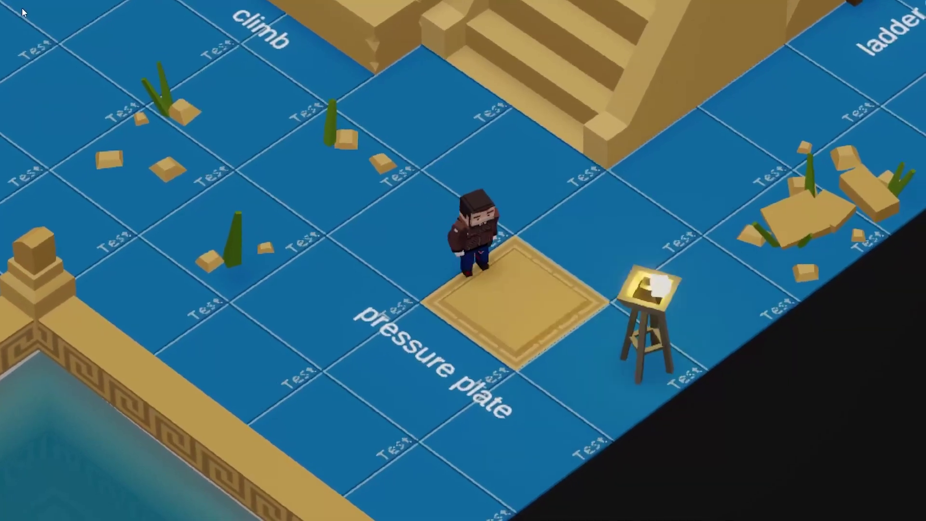
- Switch to Visual Studio, review the LightFlicker script, and check which base class PressurePlate inherits from
scroll(28, 15, "down", 5)
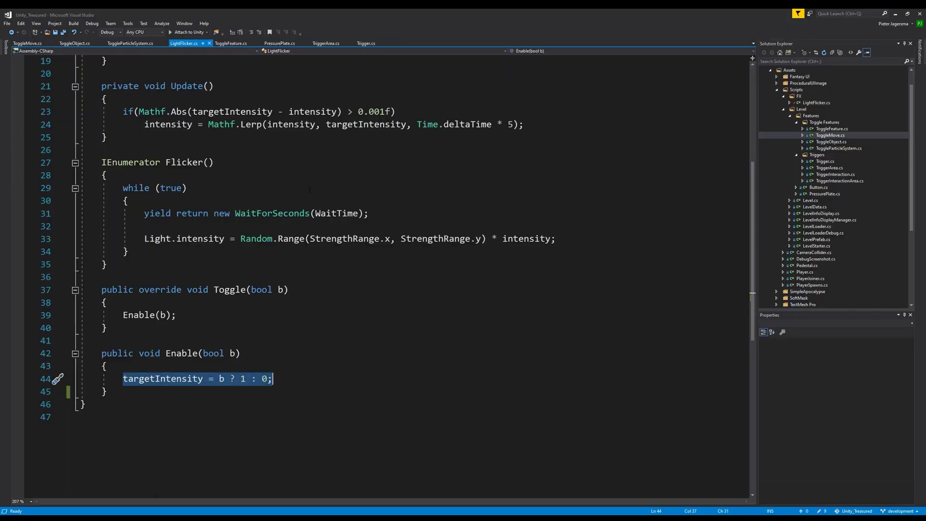
scroll(309, 189, "up", 6)
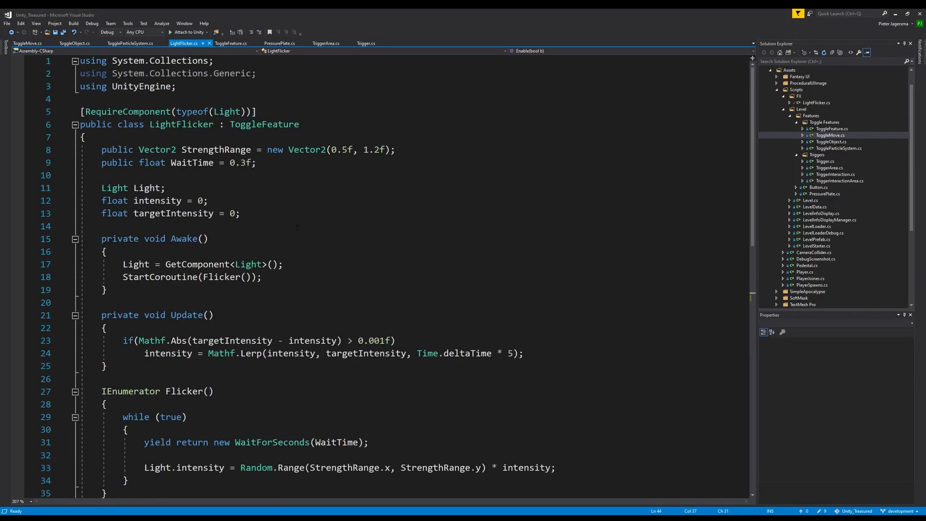
left_click(278, 45)
double_click(254, 113)
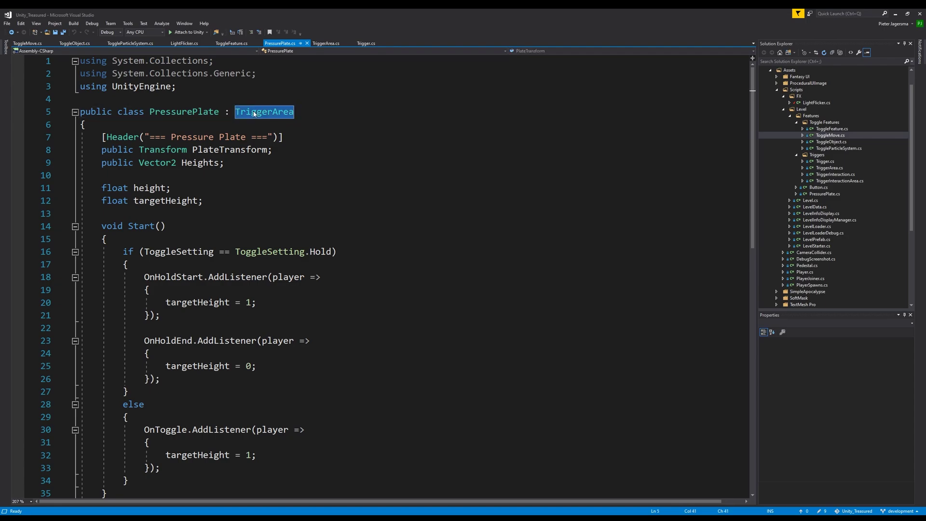
- Add [RequireComponent(typeof(BoxCollider))] above the TriggerArea class in TriggerArea.cs, save it, and let Unity import the script before returning to Visual Studio
left_click(327, 44)
left_click(145, 114)
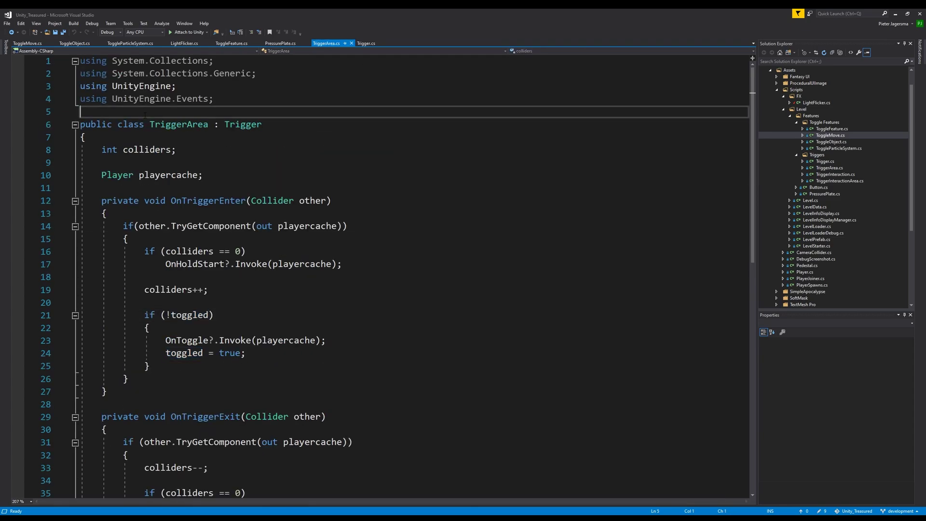
key("Return")
type("[requireComponent")
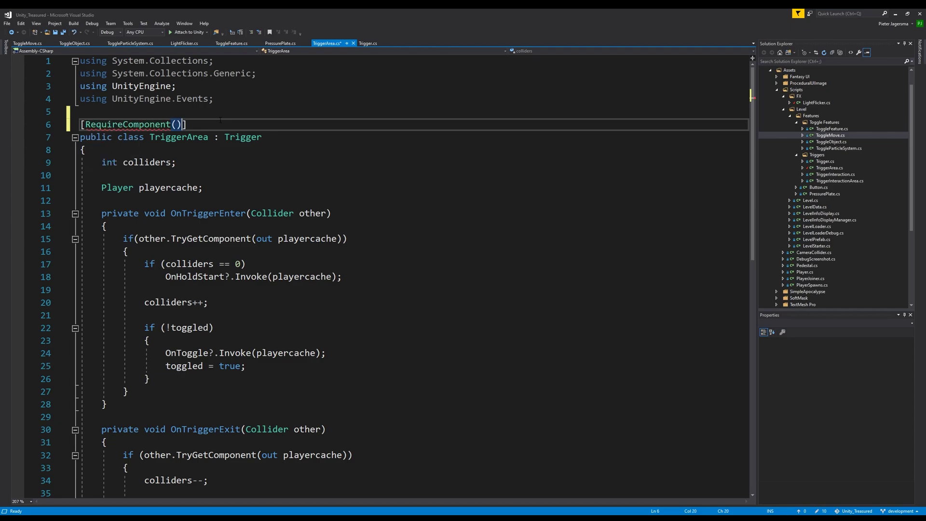
type("(typeof")
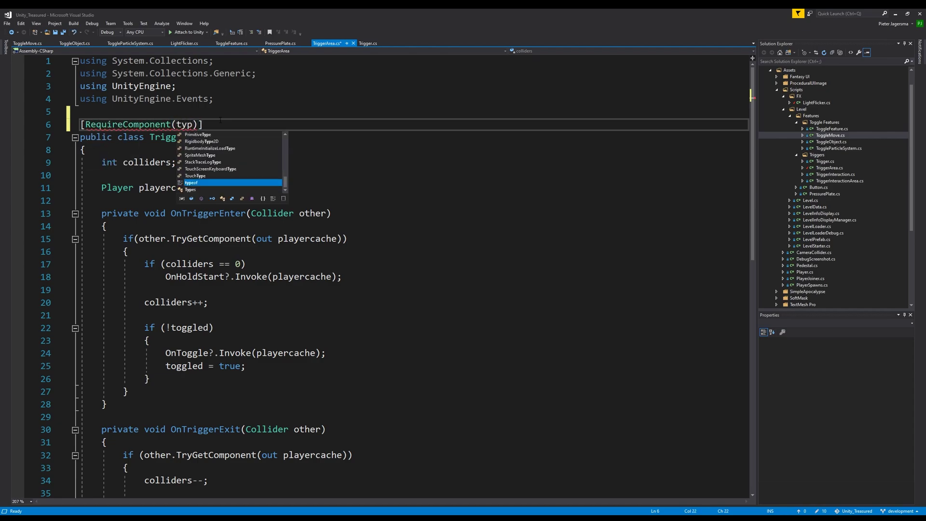
type("(box")
key("Down")
key("Tab")
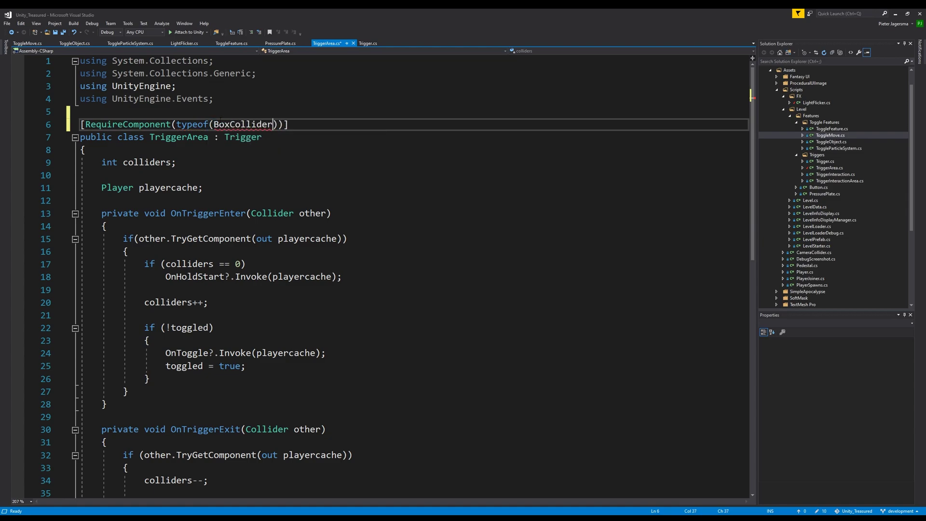
key("ctrl+s")
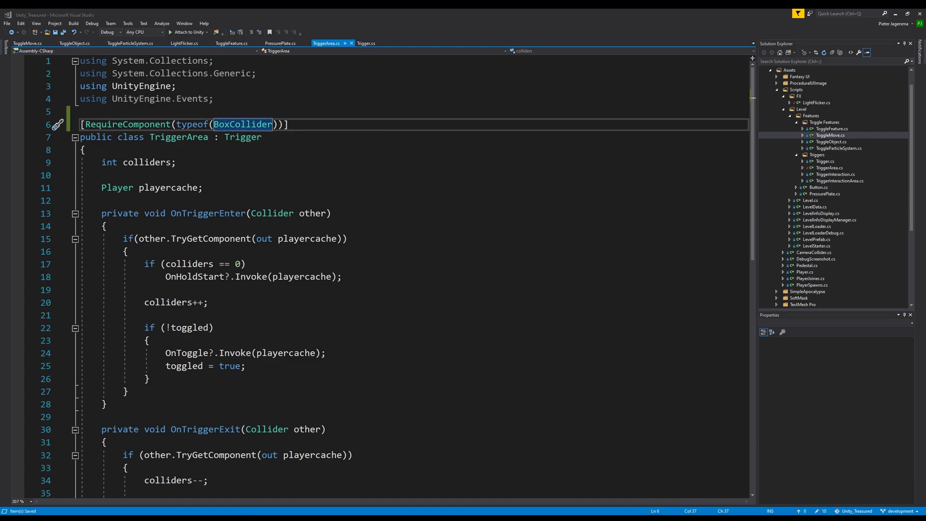
left_click(133, 518)
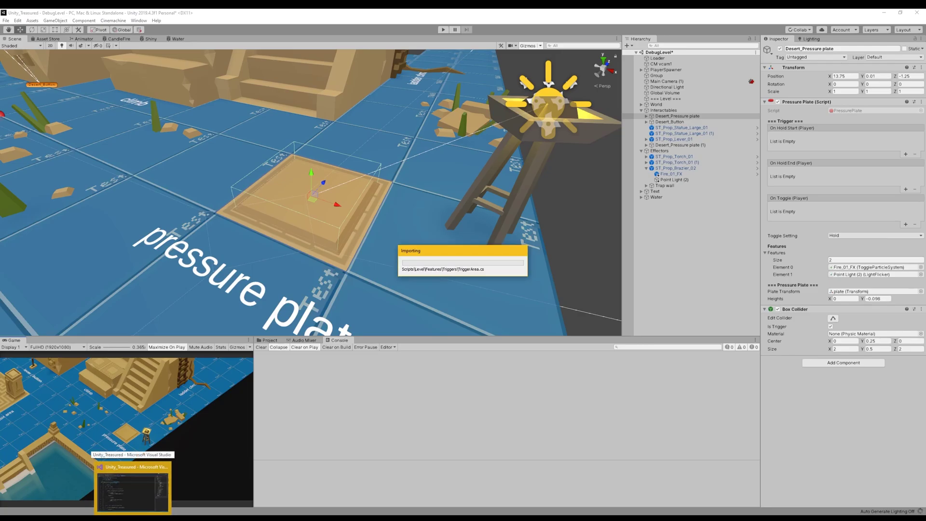
key("alt+Tab")
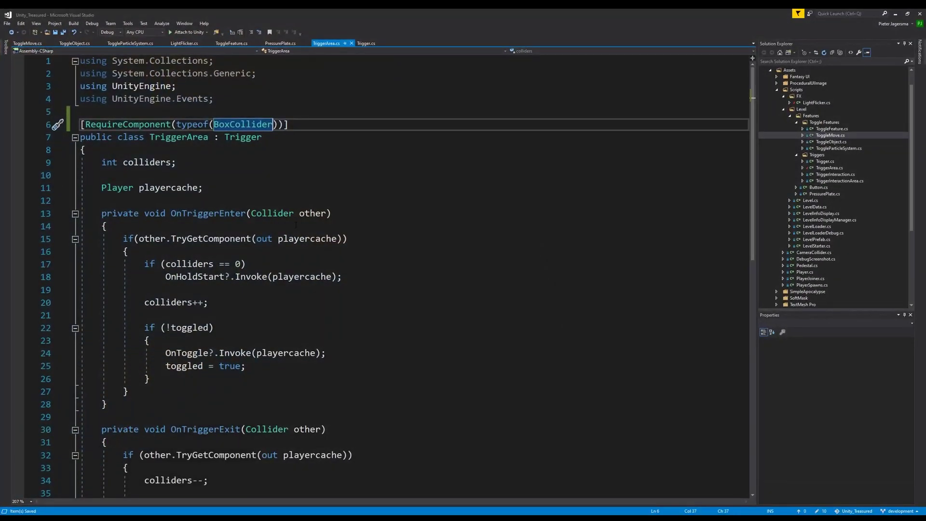